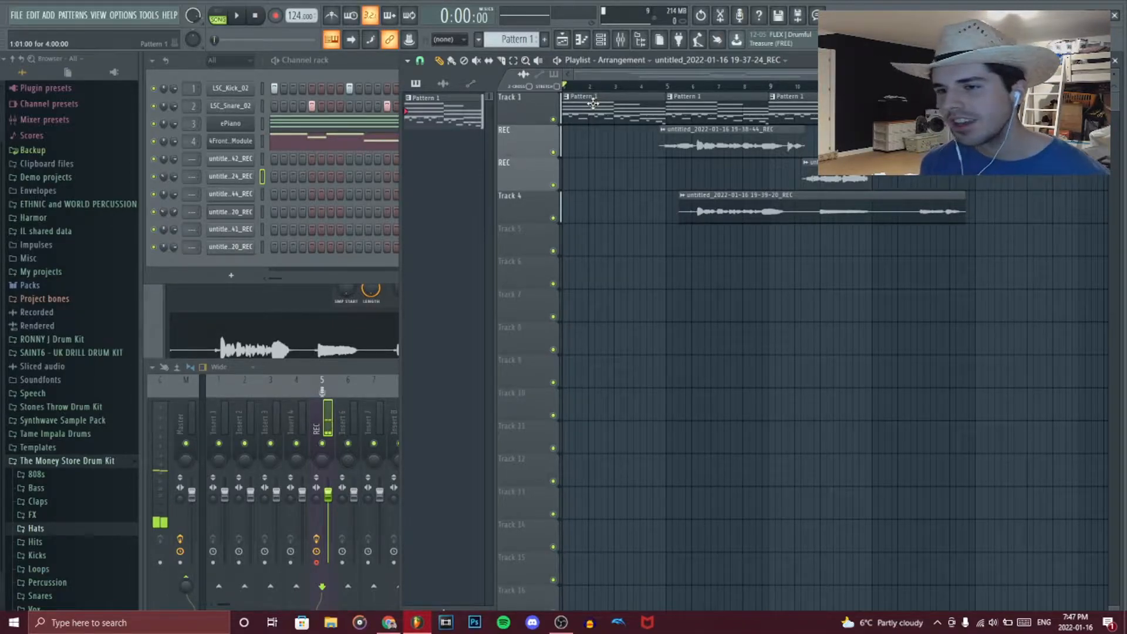
Review the instruments used in Pattern 1 by opening the ePiano and 4Front Bass Module channels' plugin windows
{"action": "left_click", "coordinate": [458, 120]}
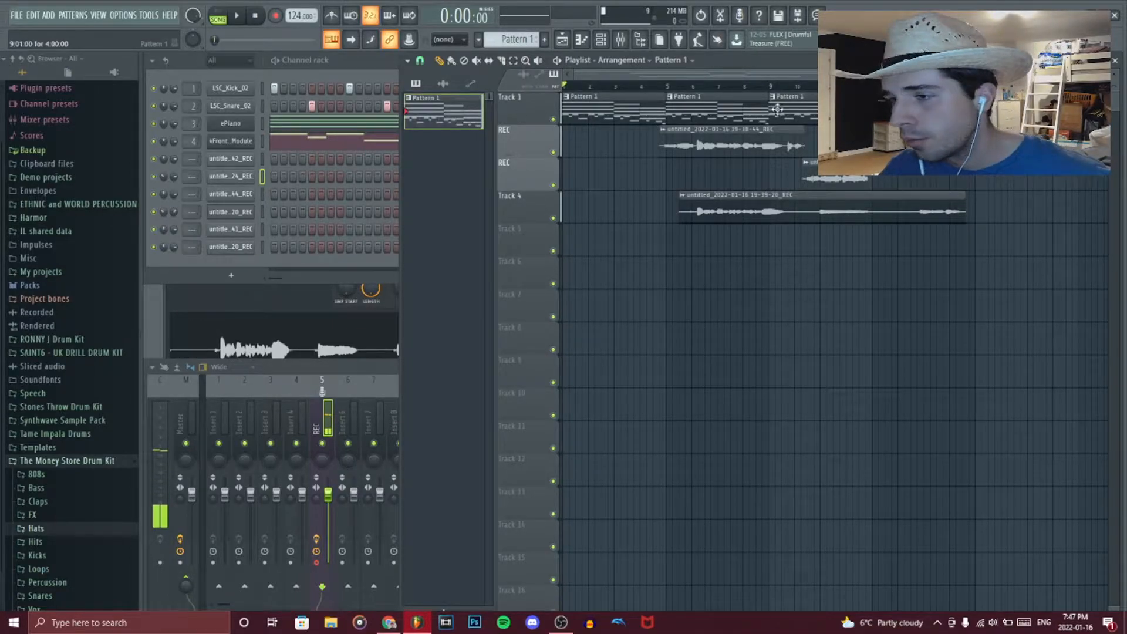
{"action": "mouse_move", "coordinate": [870, 75]}
{"action": "left_mouse_down"}
{"action": "mouse_move", "coordinate": [910, 74]}
{"action": "mouse_move", "coordinate": [867, 74]}
{"action": "left_mouse_up"}
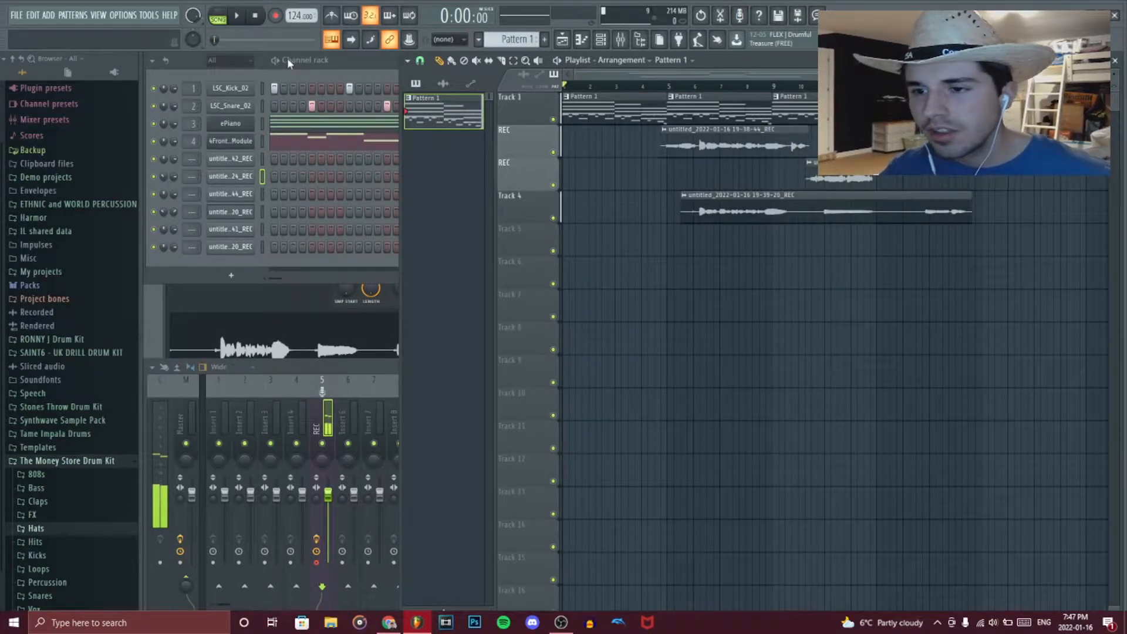
{"action": "left_click", "coordinate": [330, 67]}
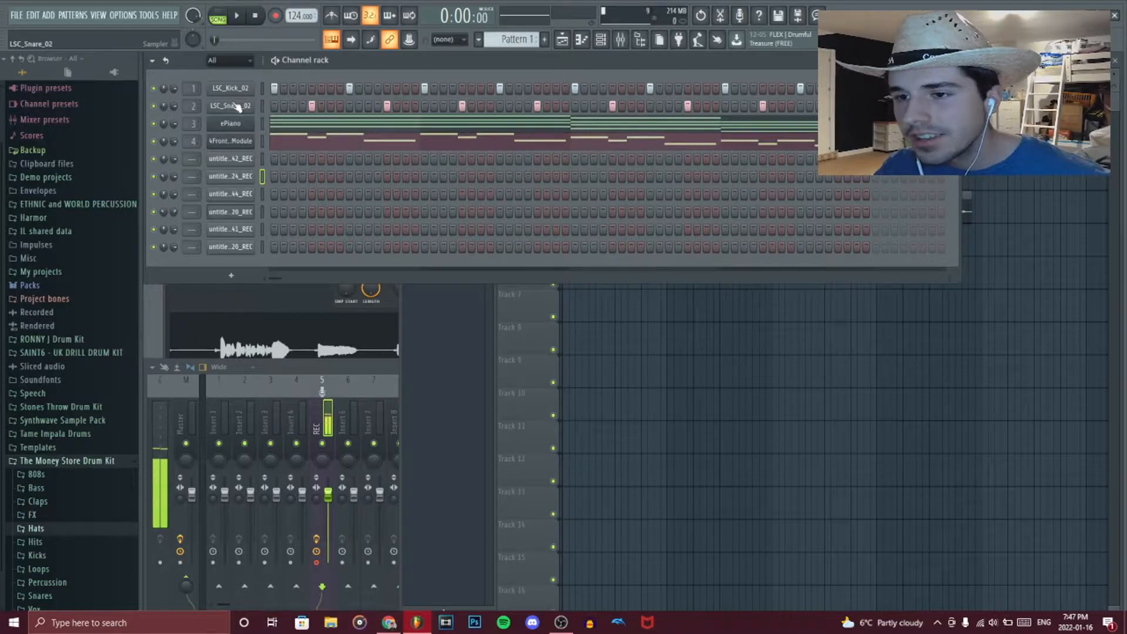
{"action": "left_click", "coordinate": [232, 124]}
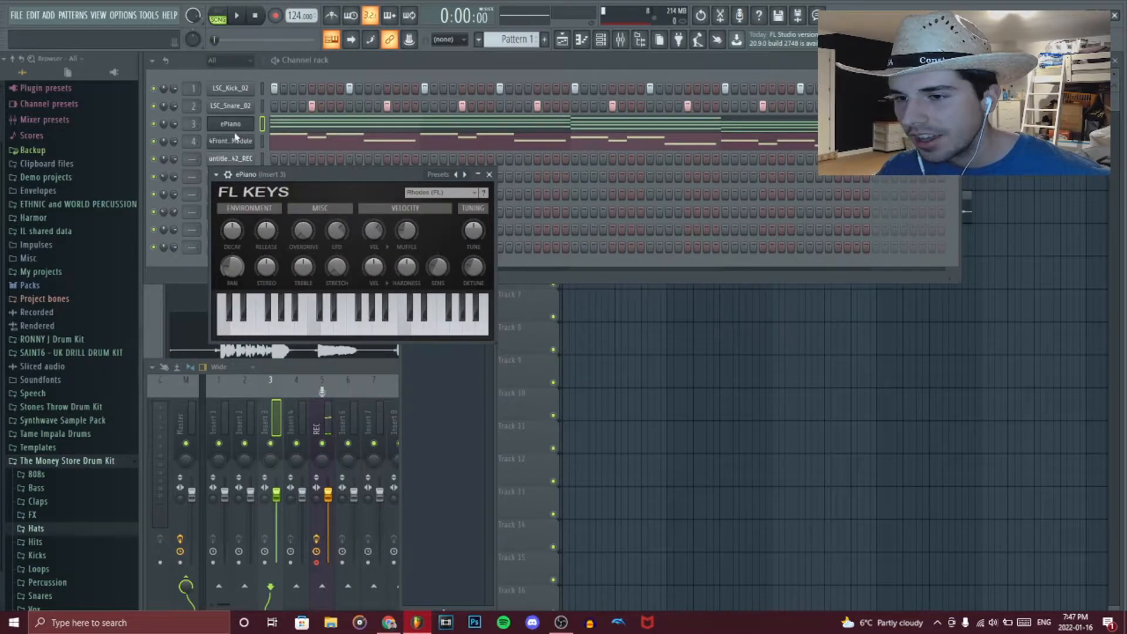
{"action": "left_click", "coordinate": [241, 140]}
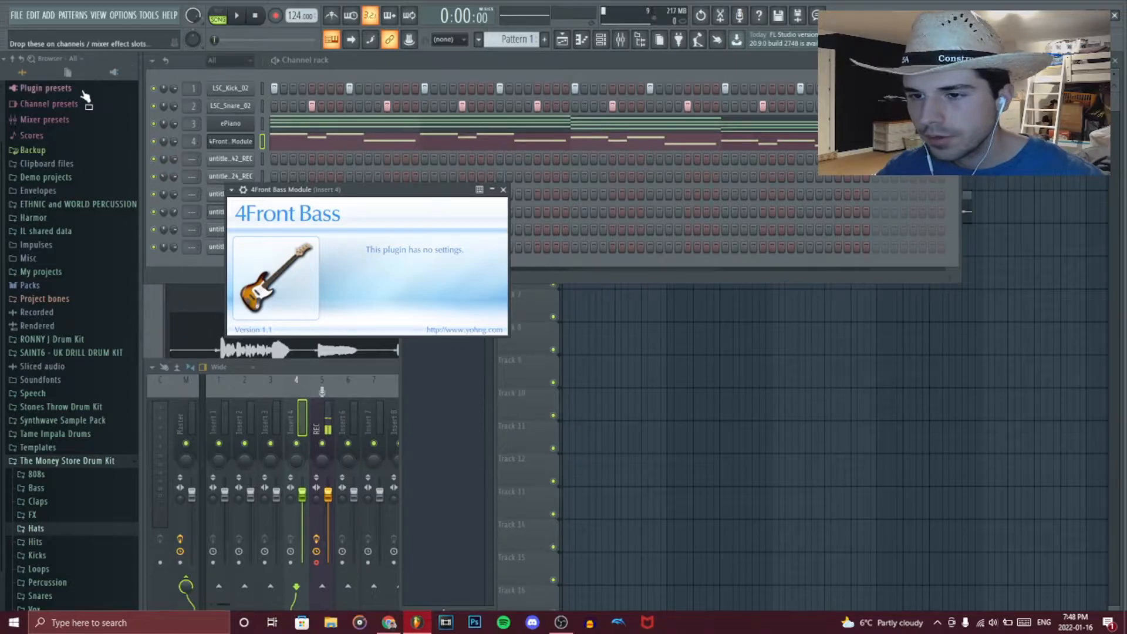
Switch playback to pattern mode, solo the ePiano channel, and review its chords in the piano roll
{"action": "right_click", "coordinate": [154, 89]}
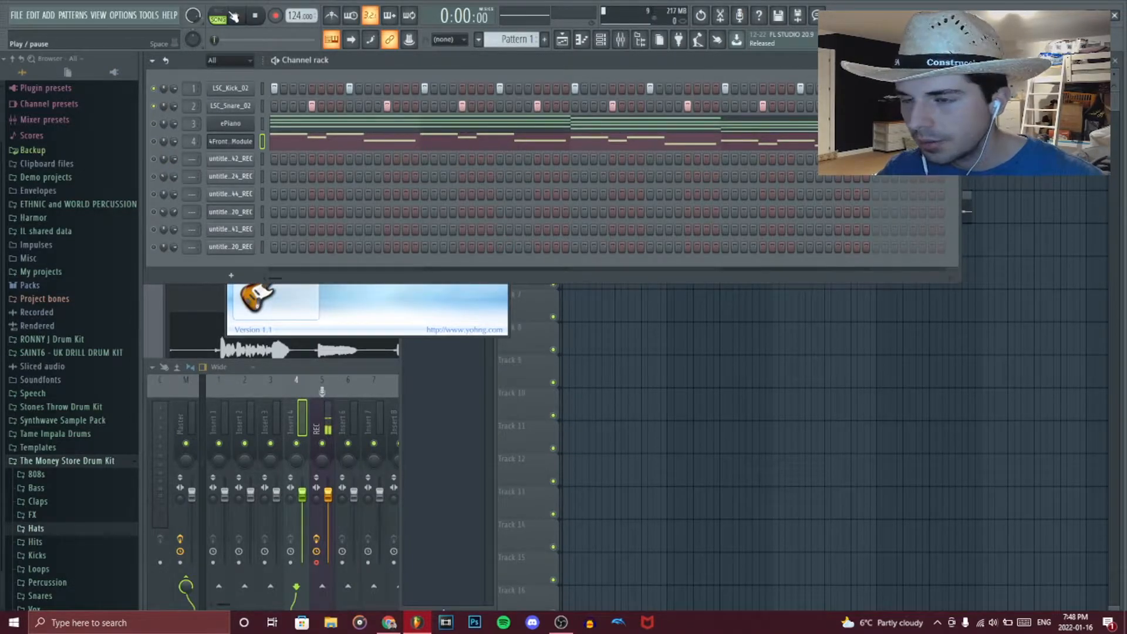
{"action": "left_click", "coordinate": [236, 18]}
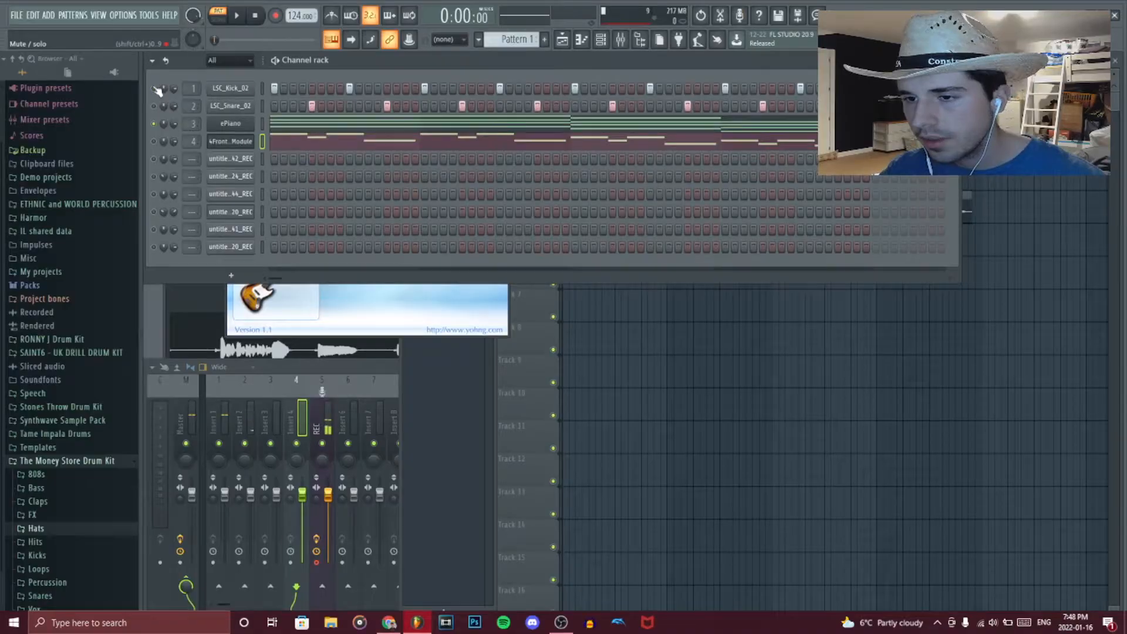
{"action": "left_click", "coordinate": [309, 121]}
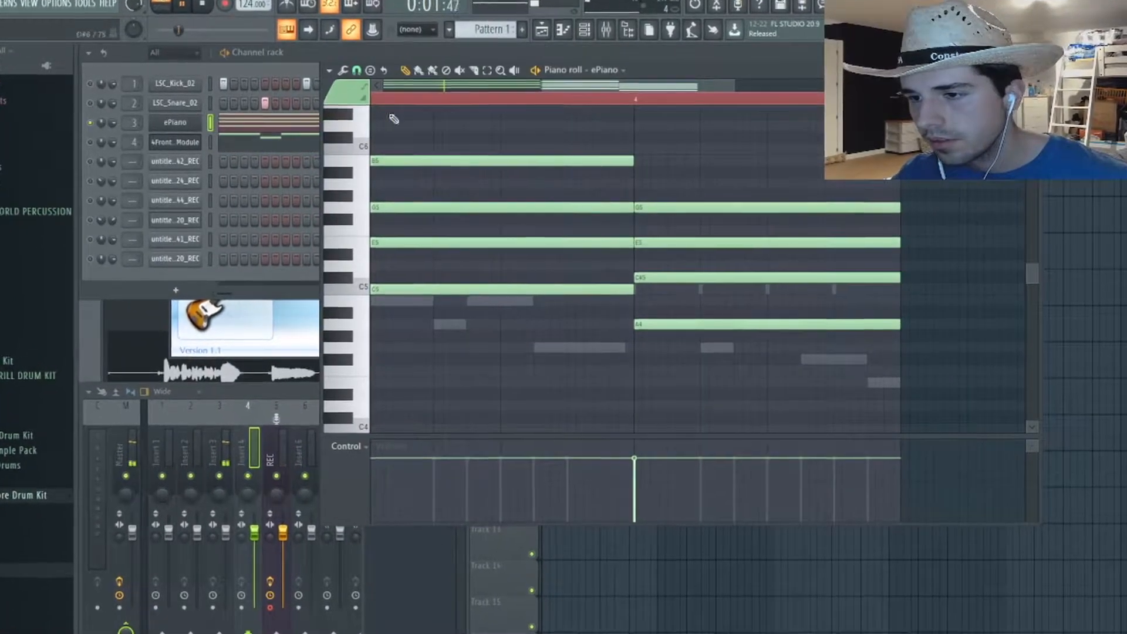
{"action": "left_click_drag", "start_coordinate": [523, 84], "coordinate": [272, 116]}
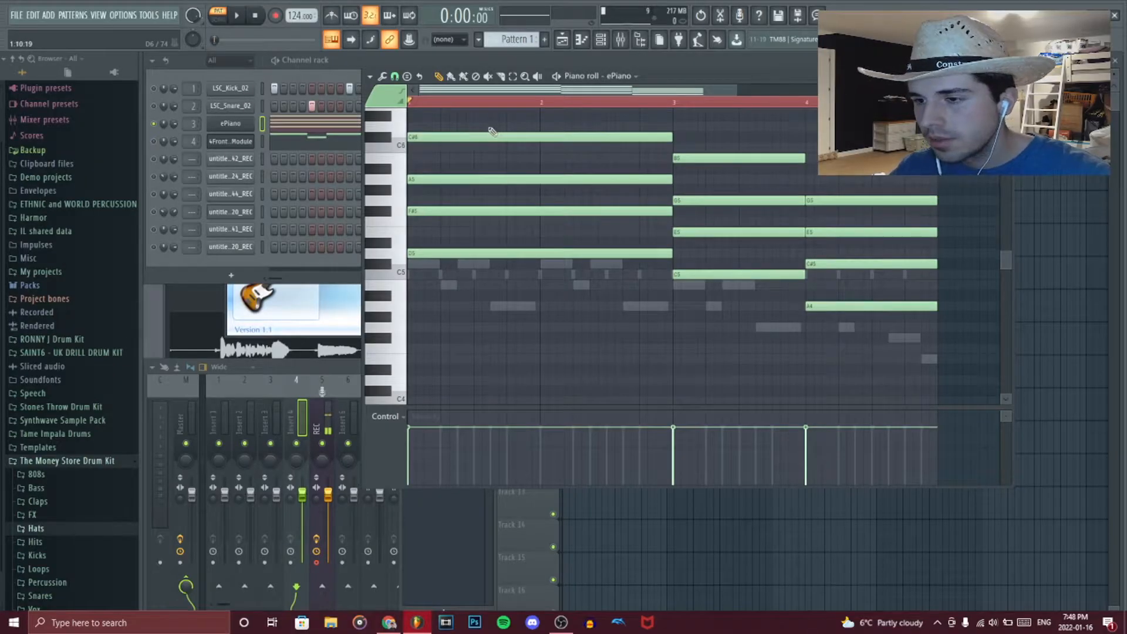
Try the top note of the first ePiano chord at C6, undo the move, and play the chords
{"action": "left_click_drag", "start_coordinate": [492, 133], "coordinate": [495, 144]}
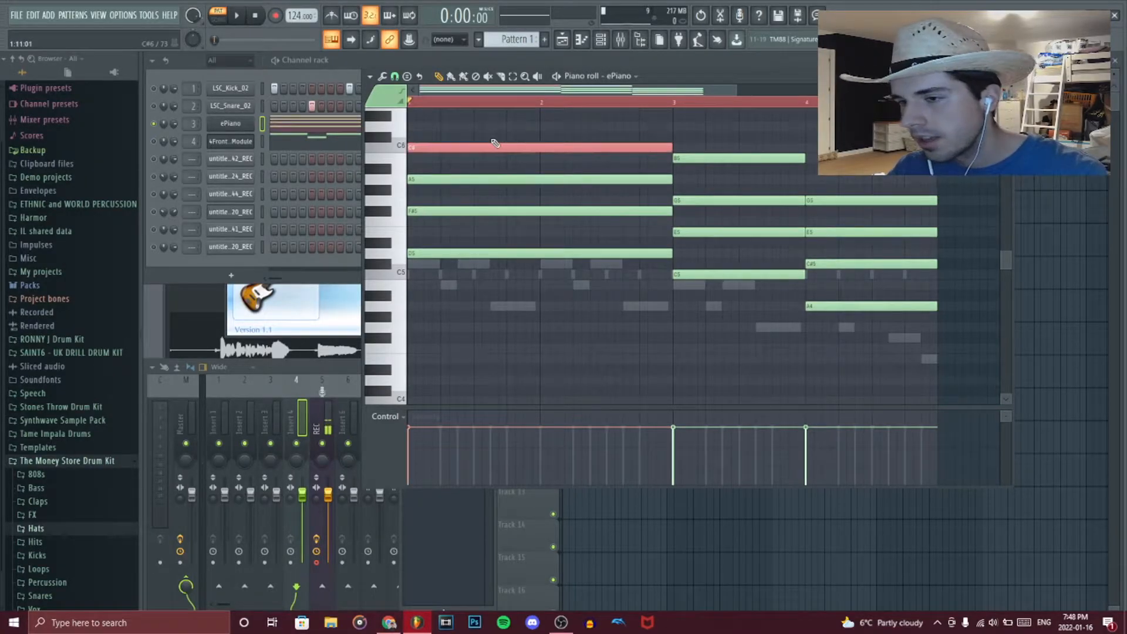
{"action": "key", "text": "space"}
{"action": "key", "text": "ctrl+z"}
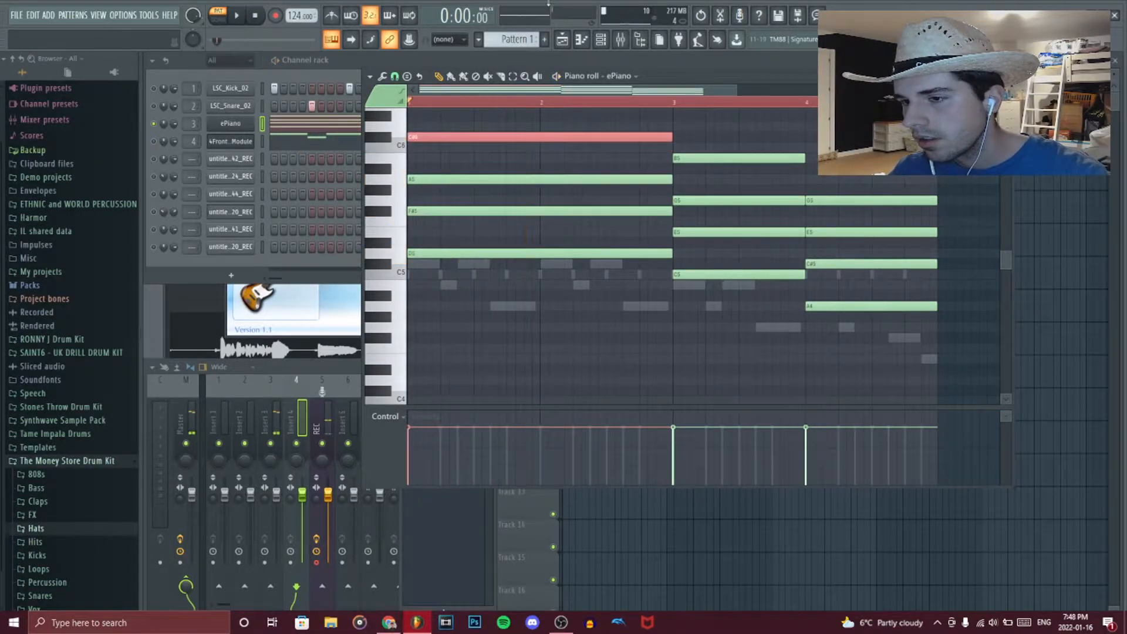
{"action": "key", "text": "space"}
{"action": "key", "text": "space"}
{"action": "key", "text": "space"}
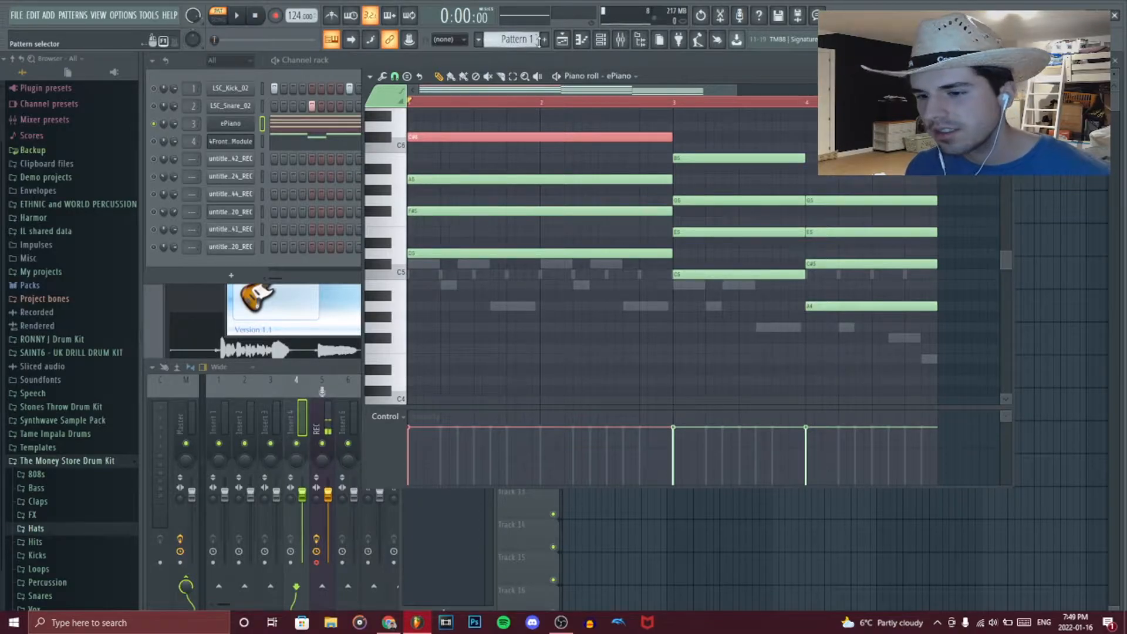
Solo the 4Front Bass Module channel and listen to its bass line in the piano roll
{"action": "left_click", "coordinate": [304, 142]}
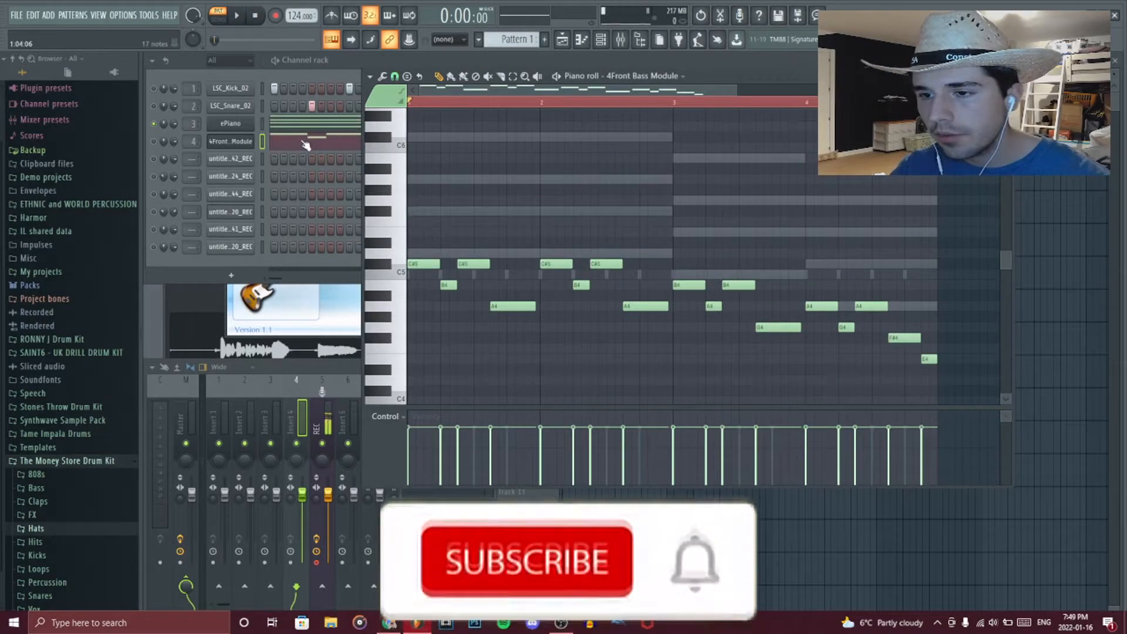
{"action": "right_click", "coordinate": [154, 142]}
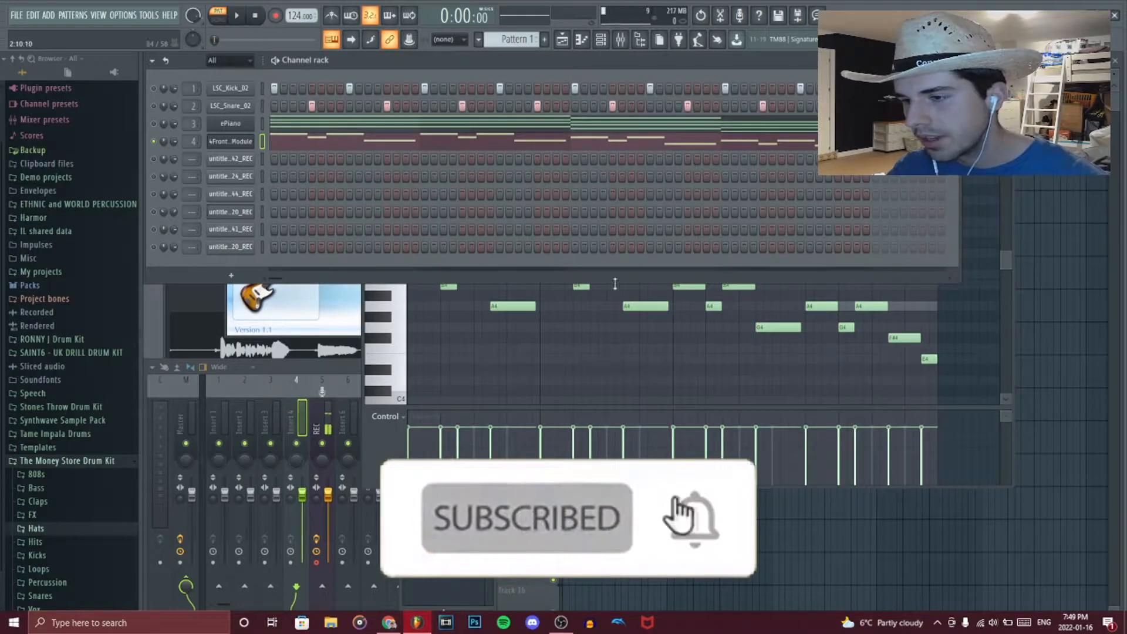
{"action": "left_click", "coordinate": [664, 472]}
{"action": "key", "text": "space"}
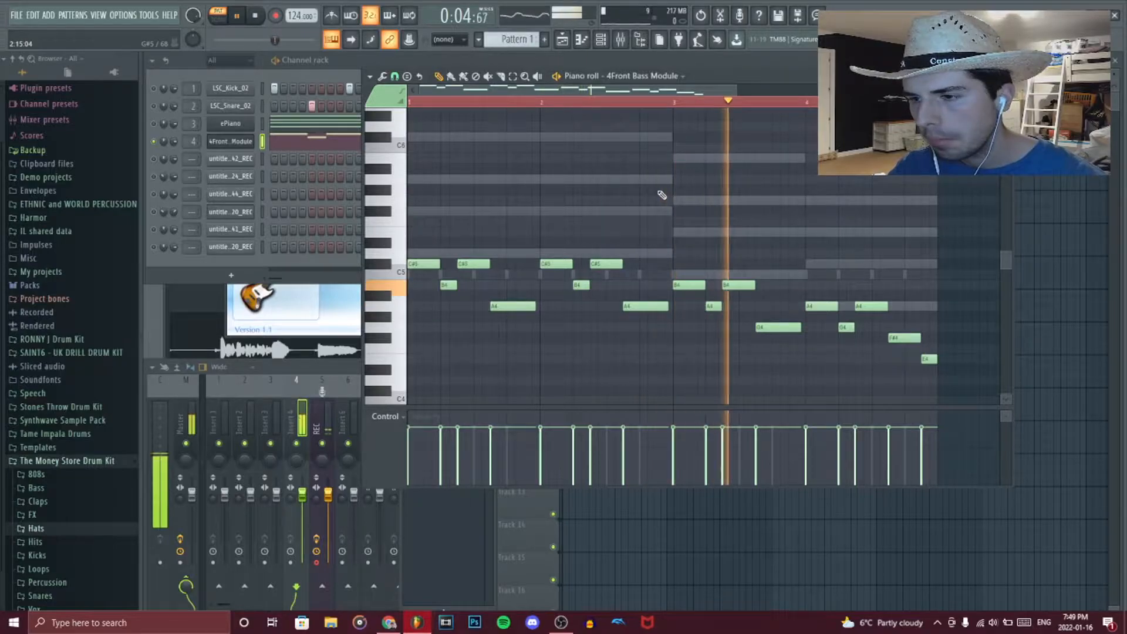
{"action": "key", "text": "space"}
{"action": "key", "text": "ctrl+a"}
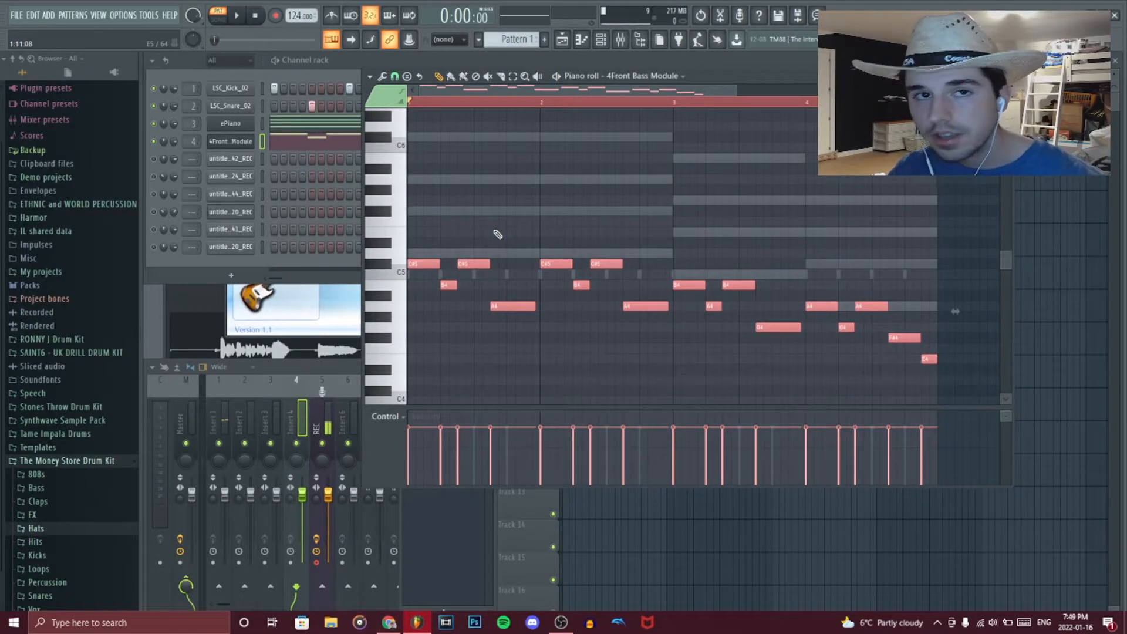
{"action": "key", "text": "space"}
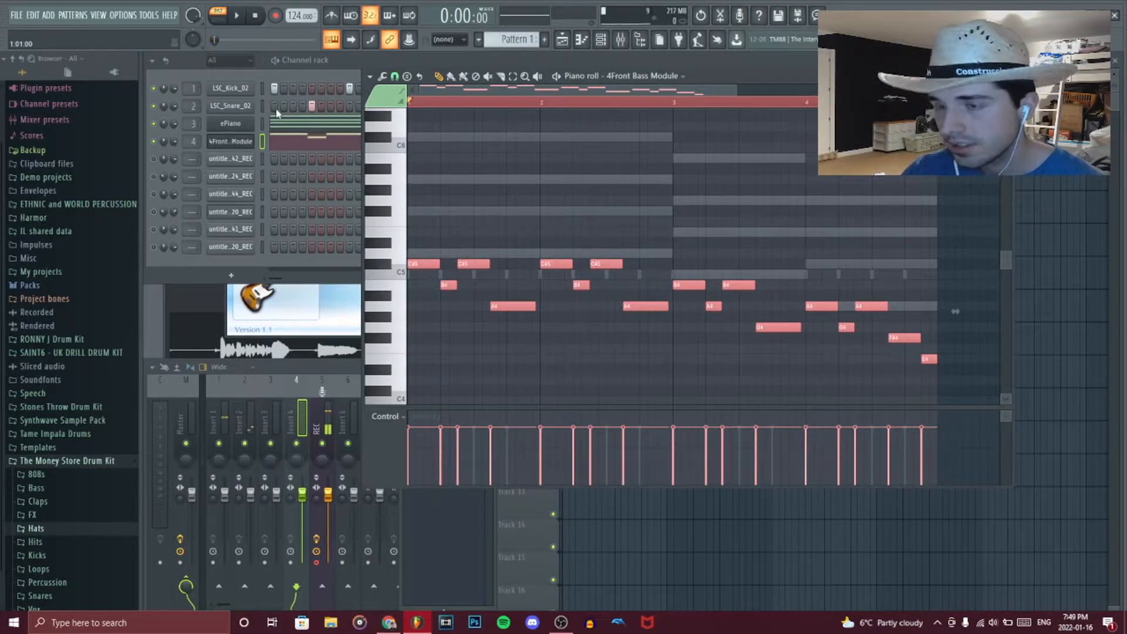
Add a Dynamic Guitars channel from the full generator plugin list and set its sound to Steel Guitar
{"action": "left_click", "coordinate": [308, 407]}
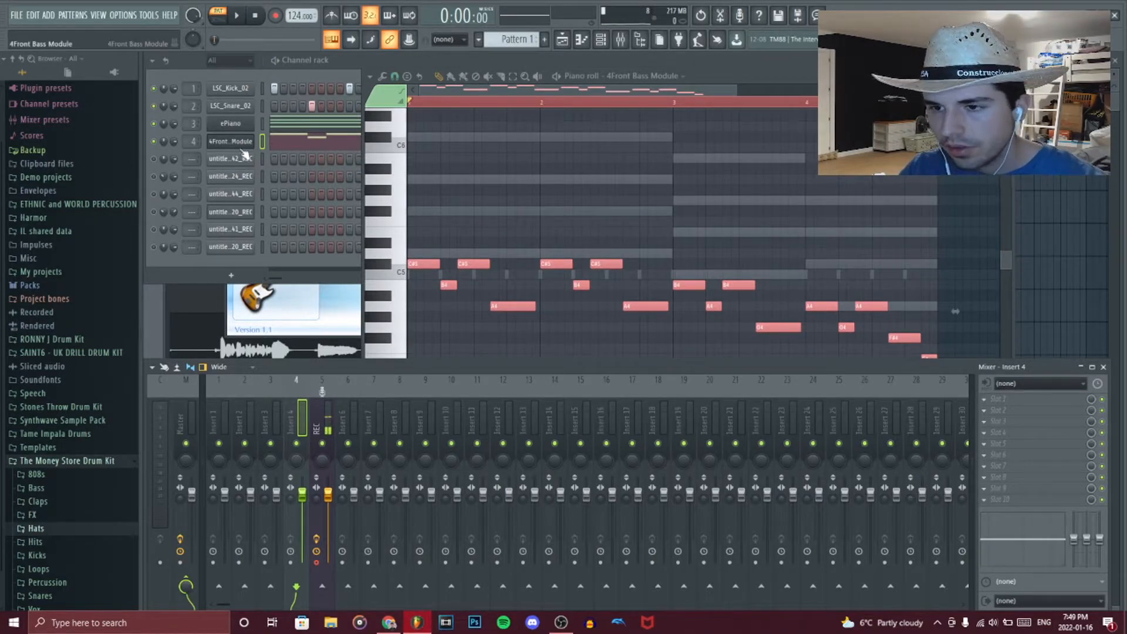
{"action": "left_click", "coordinate": [231, 275]}
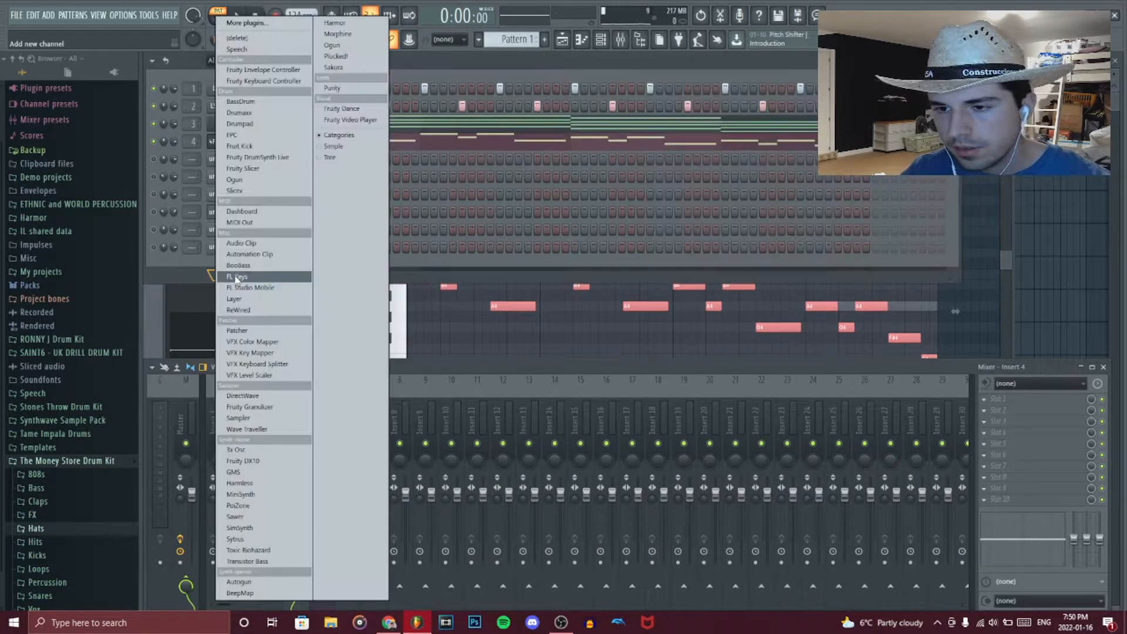
{"action": "left_click", "coordinate": [250, 22]}
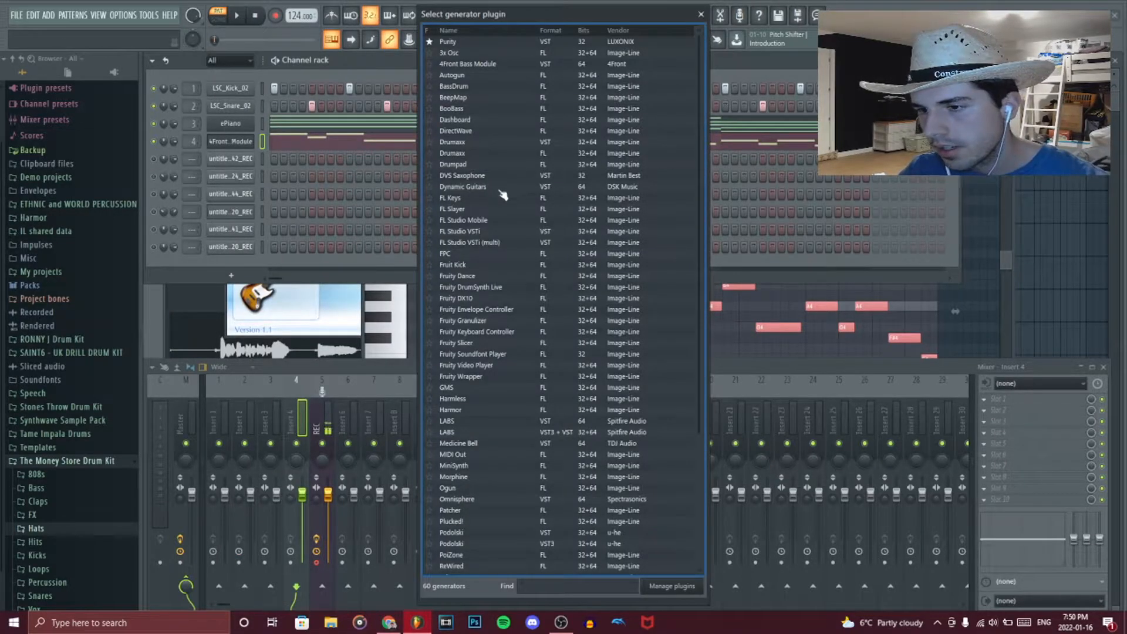
{"action": "double_click", "coordinate": [487, 189]}
{"action": "left_click", "coordinate": [387, 242]}
{"action": "left_click", "coordinate": [424, 289]}
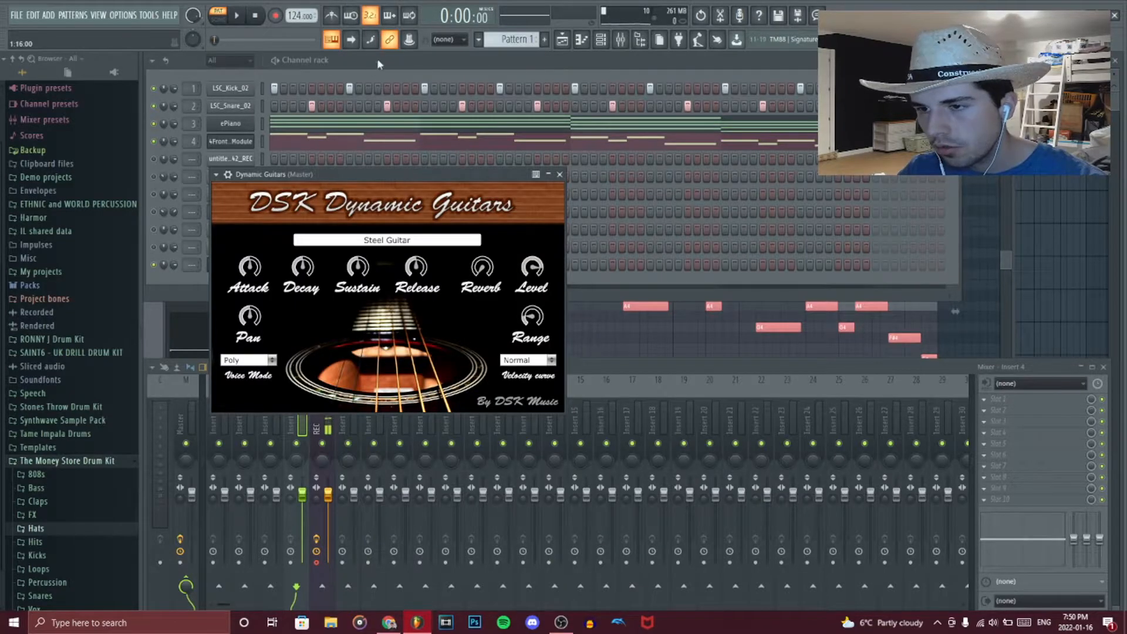
Copy all the ePiano chord notes into the Dynamic Guitars channel's piano roll
{"action": "left_click", "coordinate": [327, 128]}
{"action": "key", "text": "ctrl+a"}
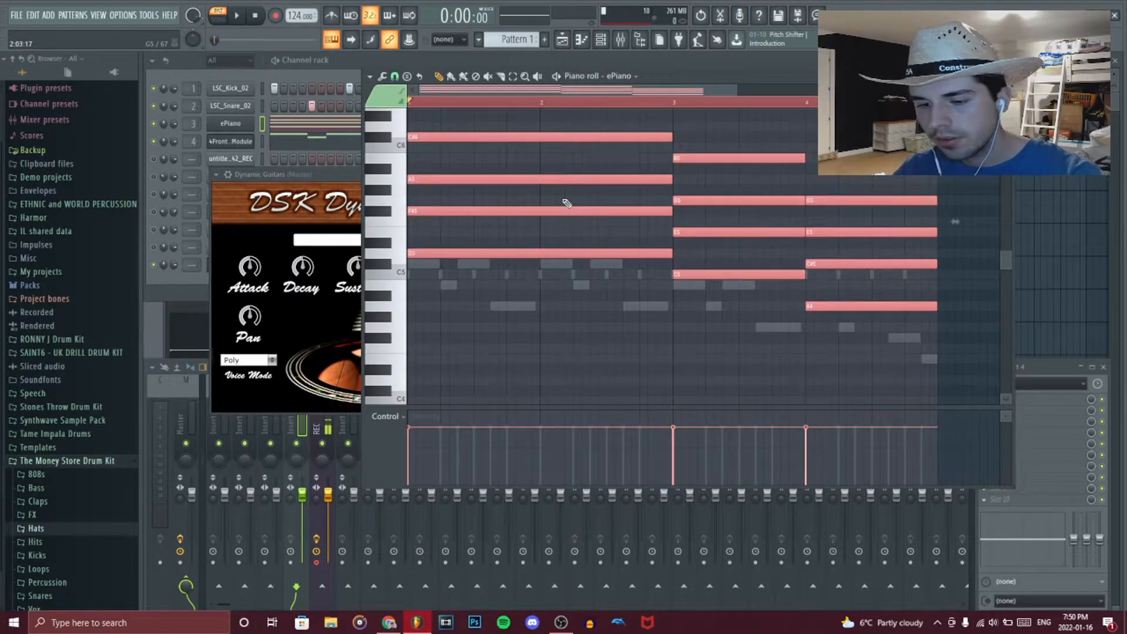
{"action": "left_click", "coordinate": [189, 285]}
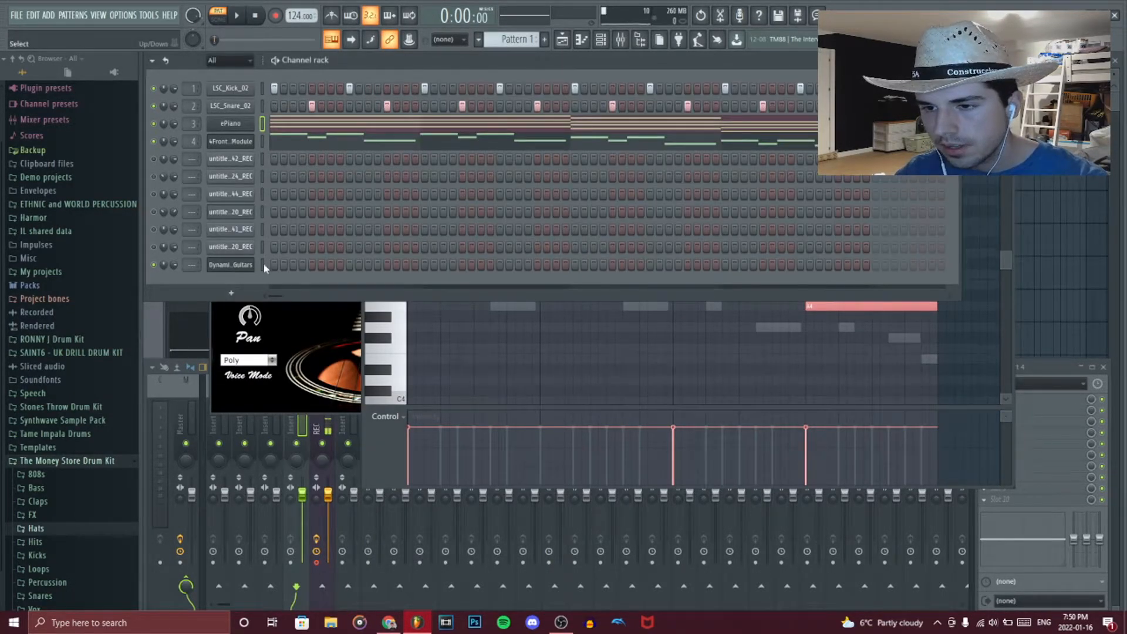
{"action": "left_click", "coordinate": [99, 15]}
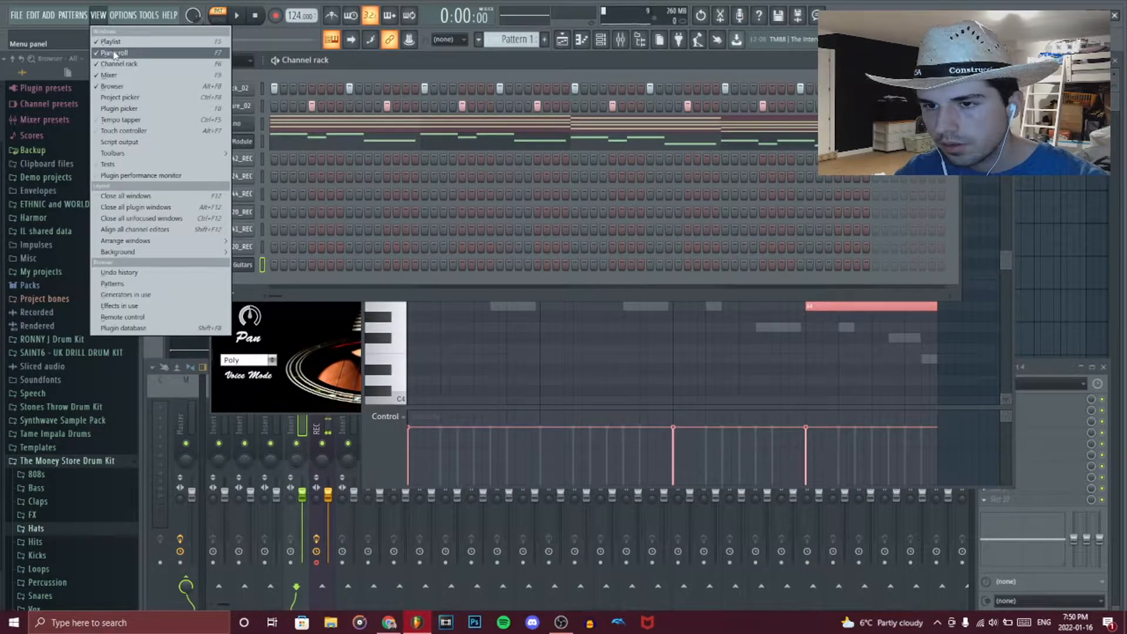
{"action": "left_click", "coordinate": [115, 42]}
{"action": "key", "text": "ctrl+v"}
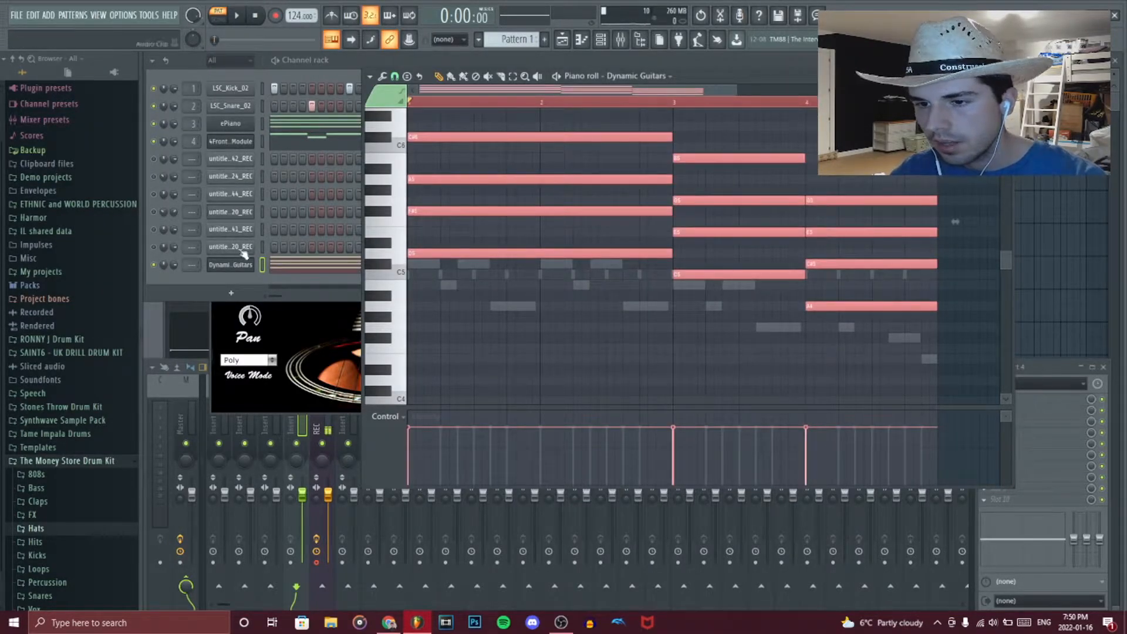
Solo the Dynamic Guitars channel and play back its copied chords
{"action": "right_click", "coordinate": [155, 265]}
{"action": "key", "text": "space"}
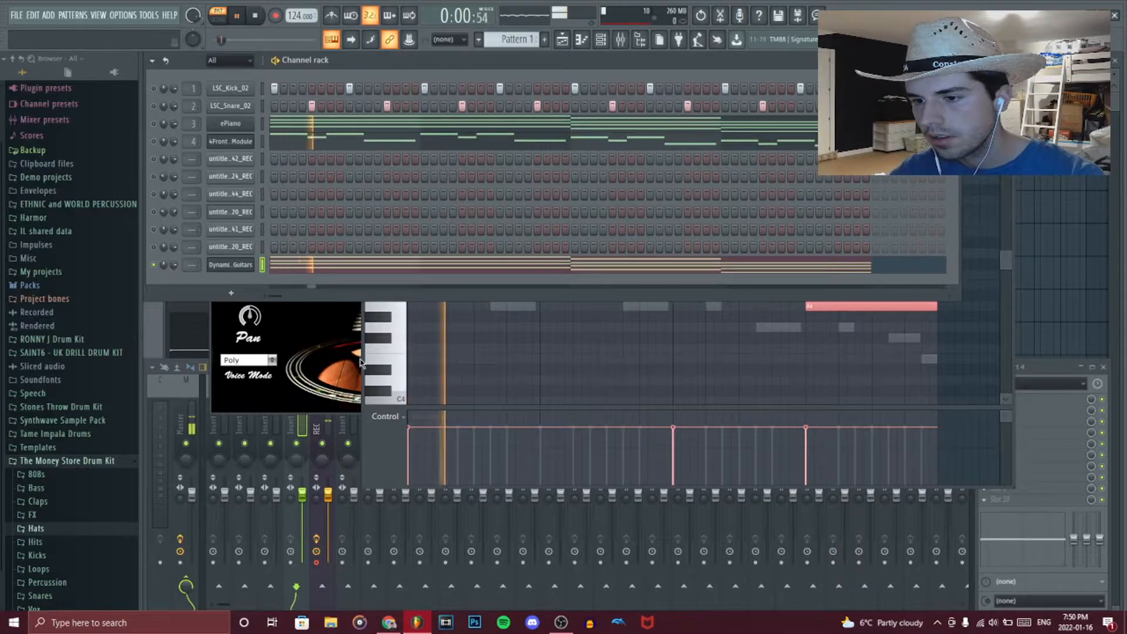
{"action": "left_click", "coordinate": [386, 417]}
{"action": "left_click", "coordinate": [456, 404]}
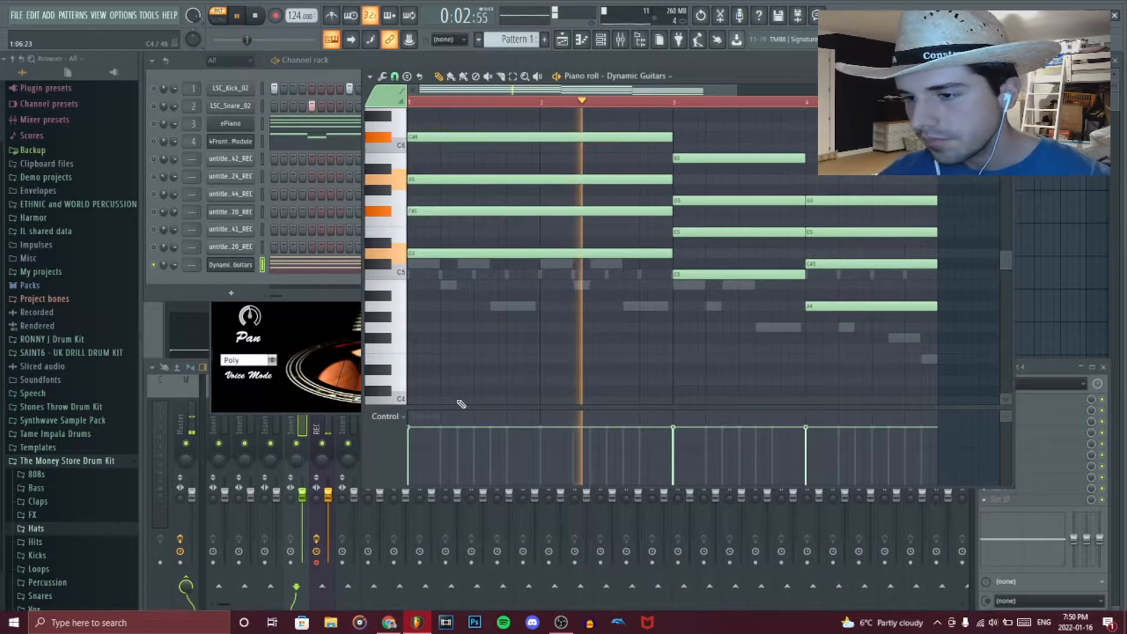
{"action": "key", "text": "space"}
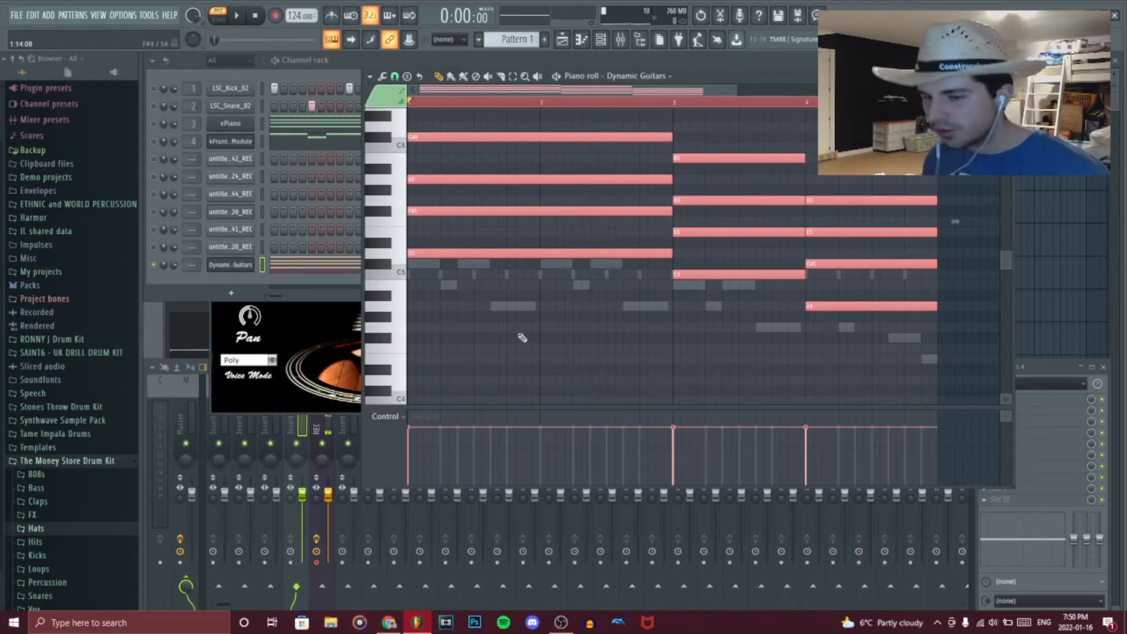
Start a strum on the Dynamic Guitars chords with the start time strength set to 0:07
{"action": "left_click", "coordinate": [382, 77]}
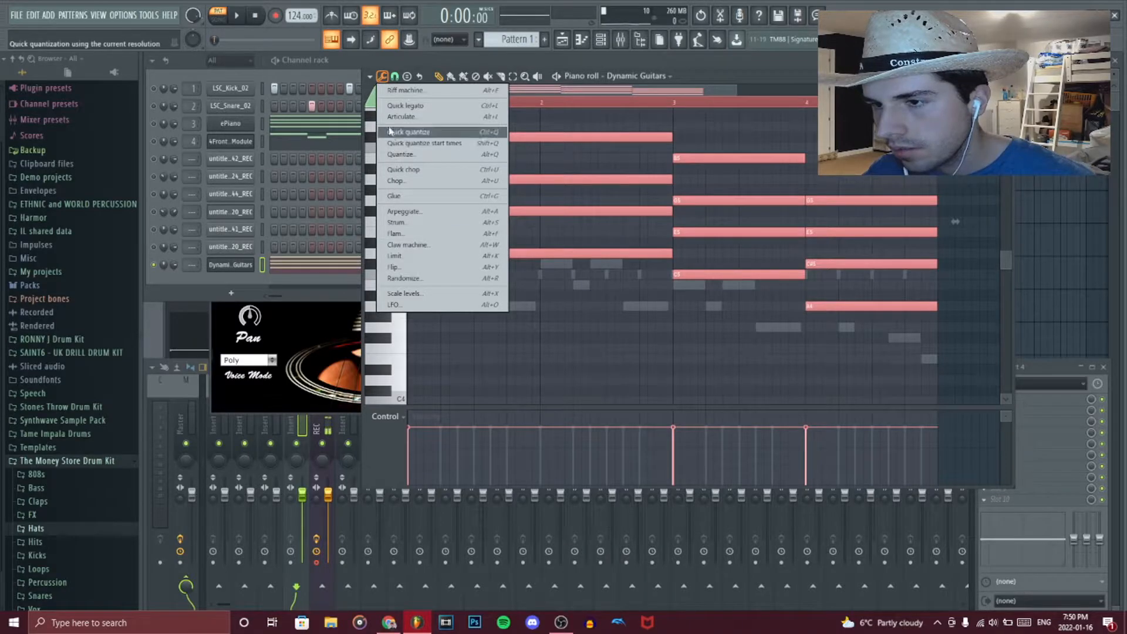
{"action": "left_click", "coordinate": [409, 225]}
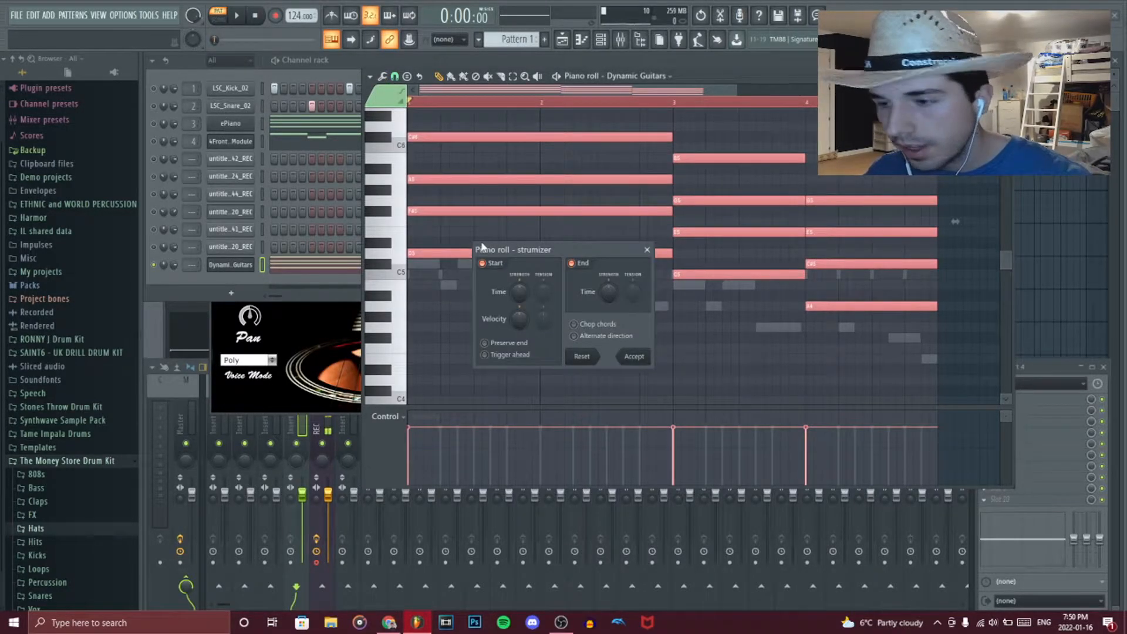
{"action": "scroll", "coordinate": [517, 291], "scroll_direction": "up", "scroll_amount": 5}
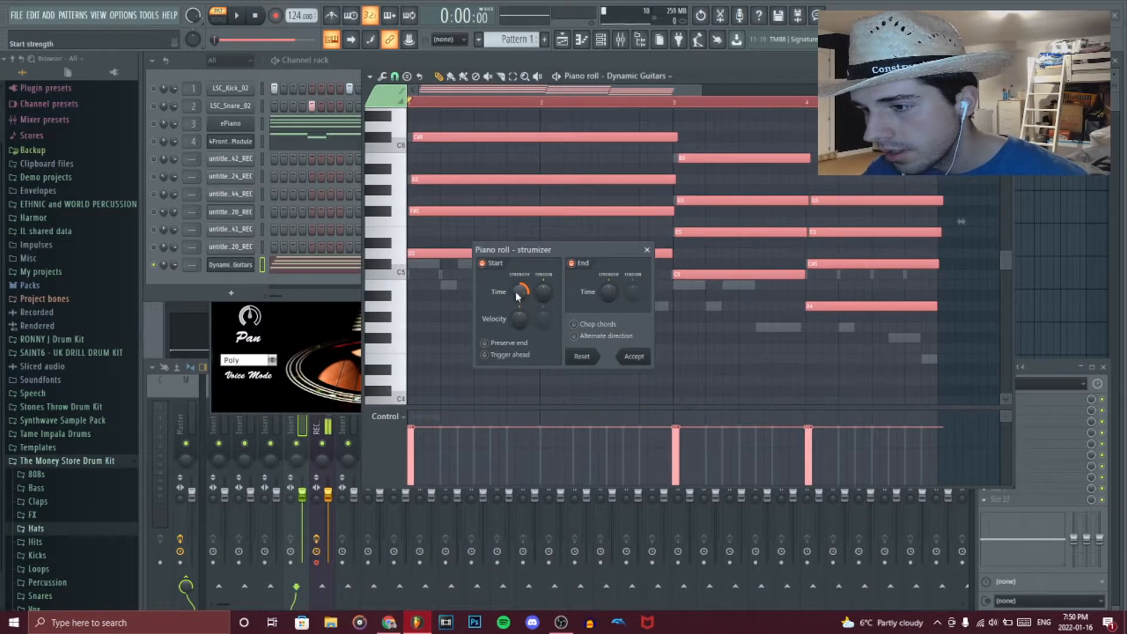
{"action": "scroll", "coordinate": [524, 293], "scroll_direction": "up", "scroll_amount": 4}
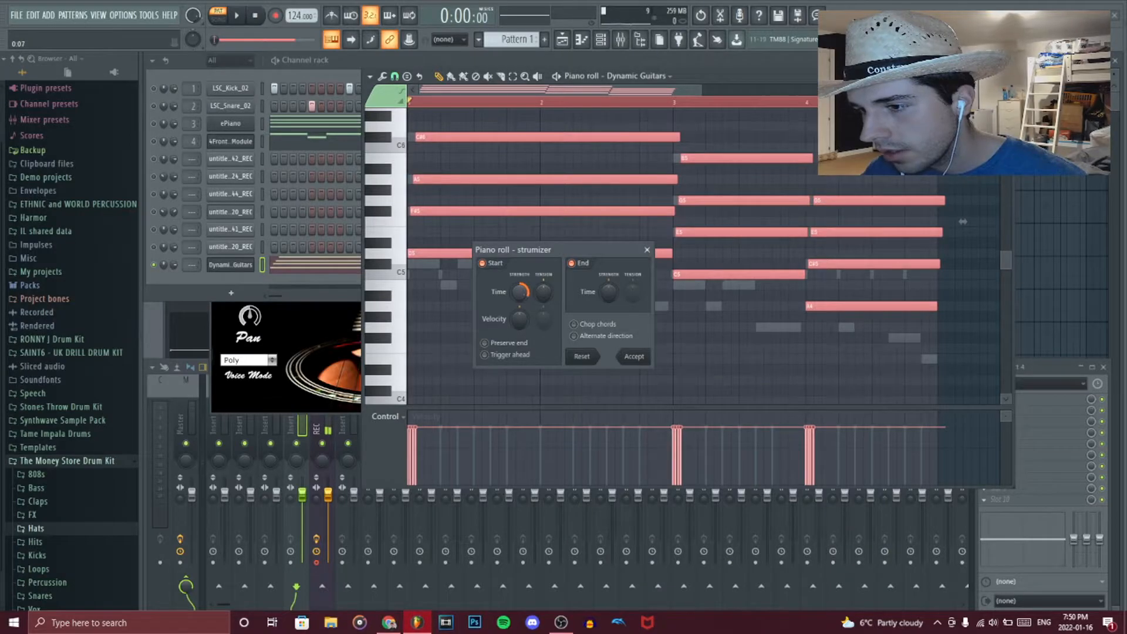
Raise the strum's velocity strength above 46%, apply it without alternating direction, and play back the strummed guitar chords
{"action": "scroll", "coordinate": [520, 318], "scroll_direction": "up", "scroll_amount": 8}
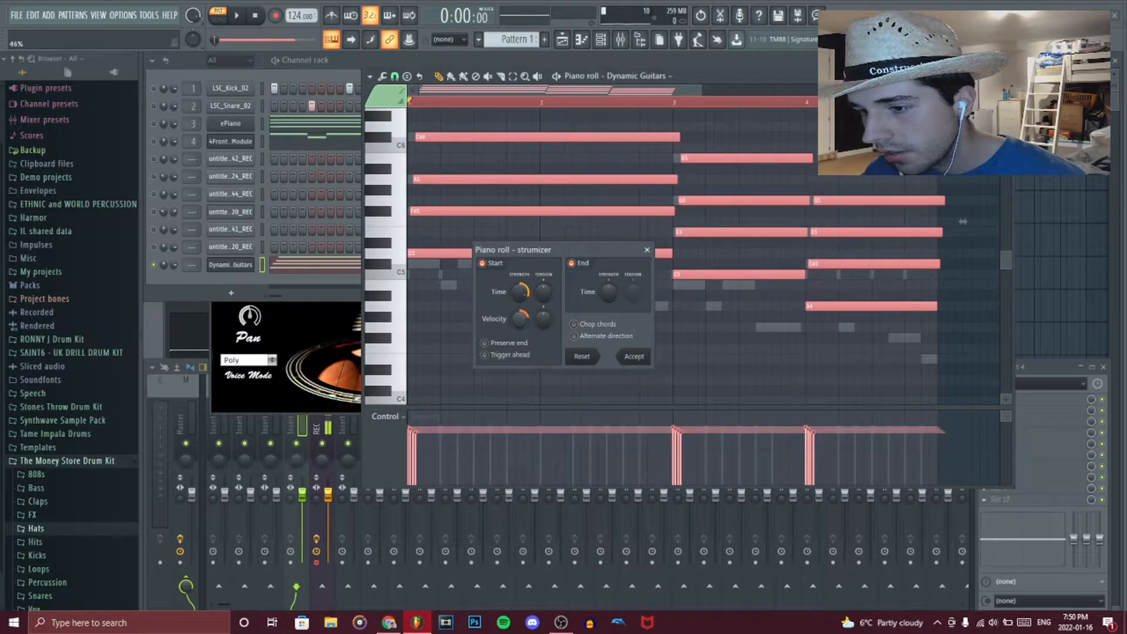
{"action": "scroll", "coordinate": [519, 318], "scroll_direction": "up", "scroll_amount": 2}
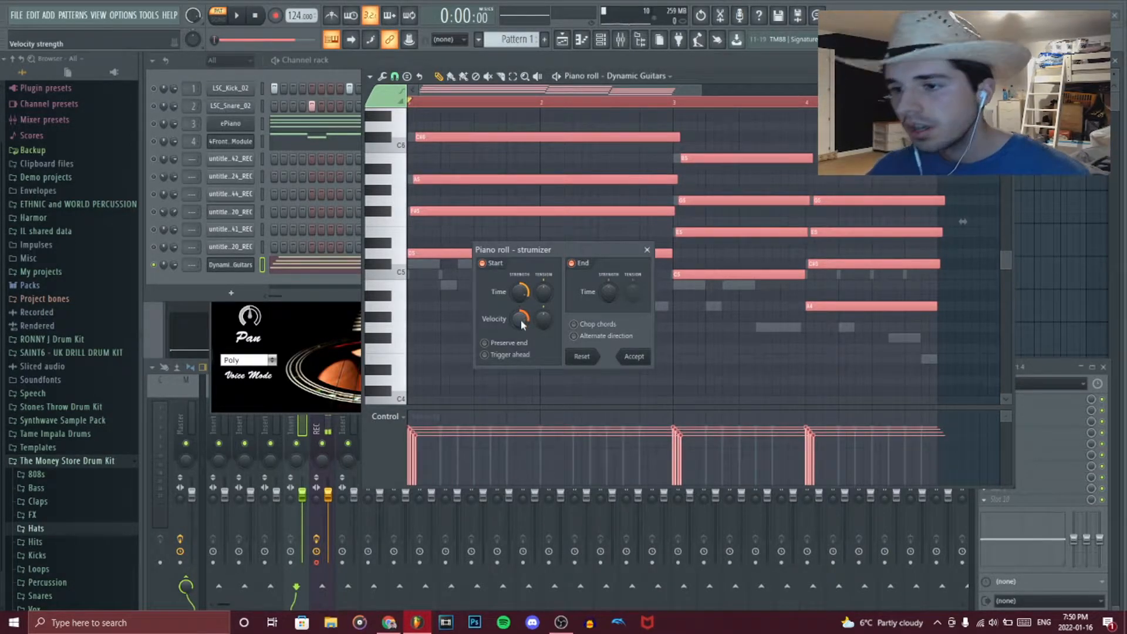
{"action": "left_click", "coordinate": [588, 337]}
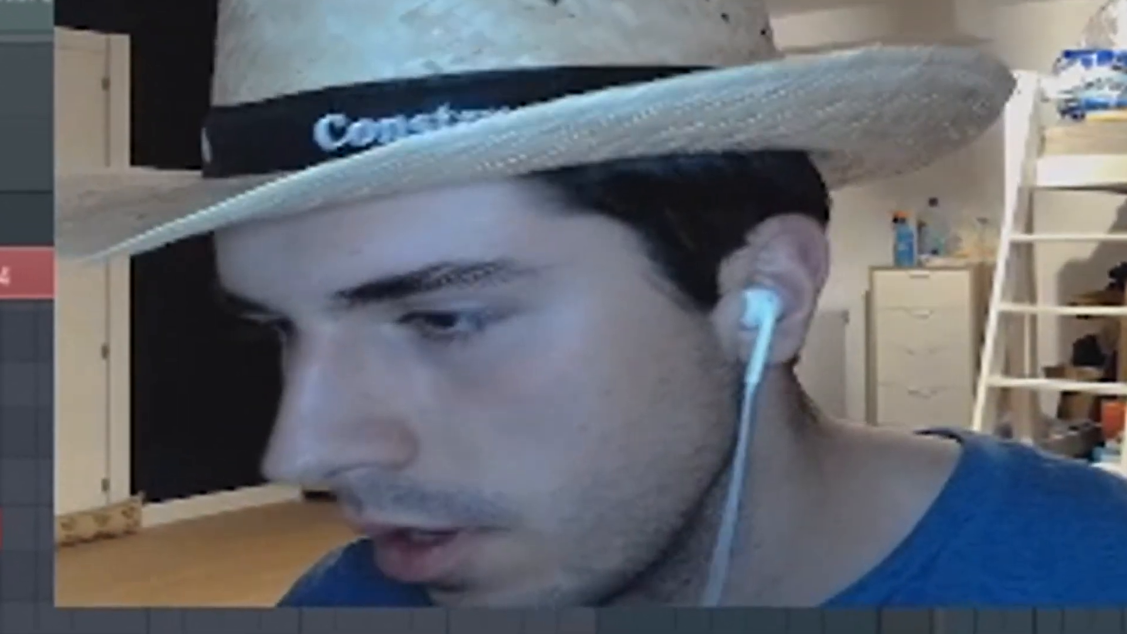
{"action": "left_click", "coordinate": [574, 336]}
{"action": "left_click", "coordinate": [633, 358]}
{"action": "key", "text": "space"}
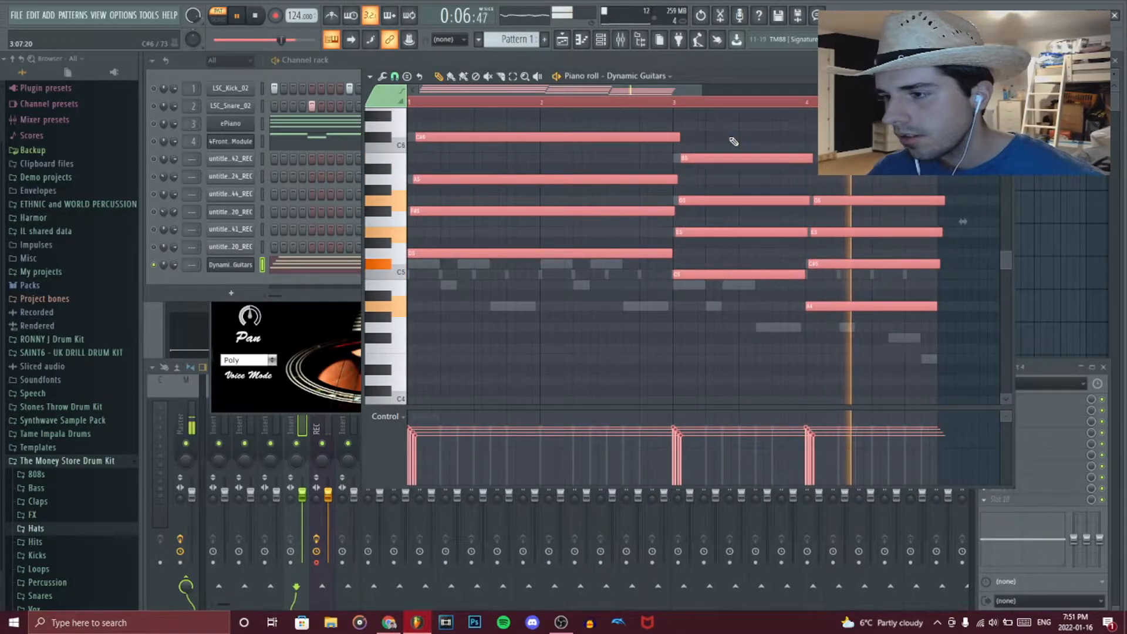
{"action": "key", "text": "space"}
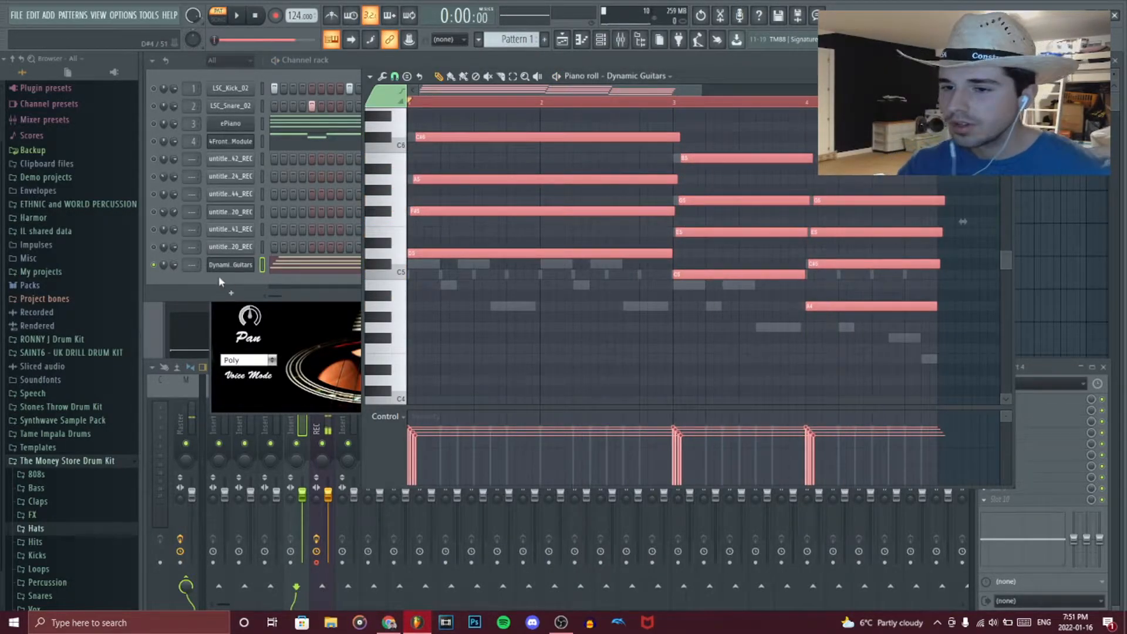
Route the Dynamic Guitars channel to mixer insert 6 and load Boogex in that insert's first effect slot
{"action": "left_click_drag", "start_coordinate": [192, 265], "coordinate": [192, 251]}
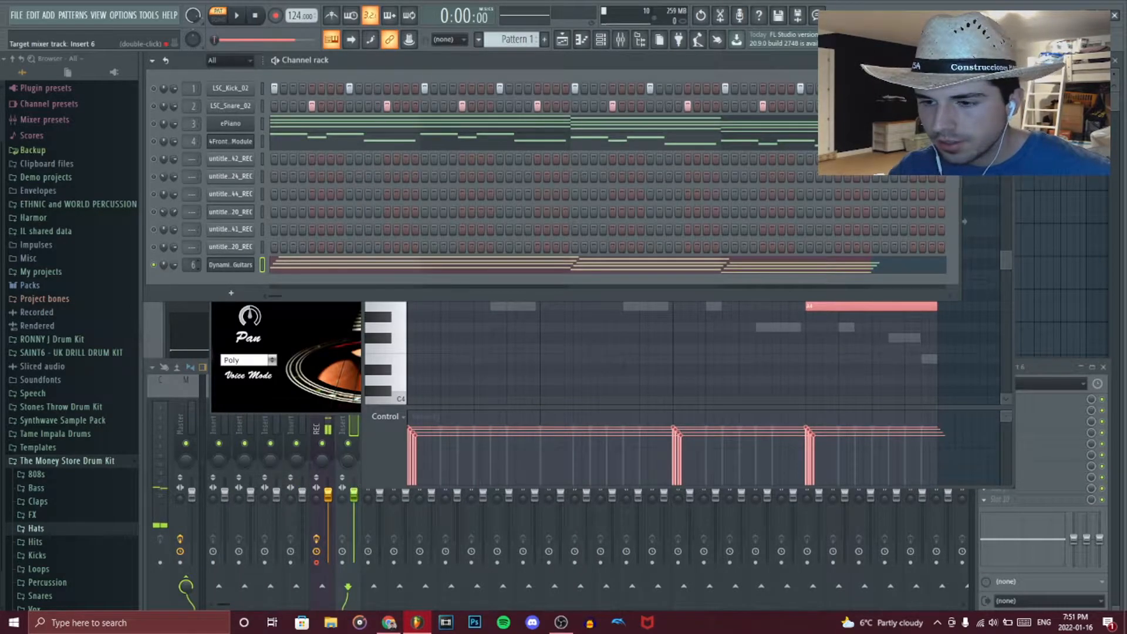
{"action": "left_click", "coordinate": [359, 434]}
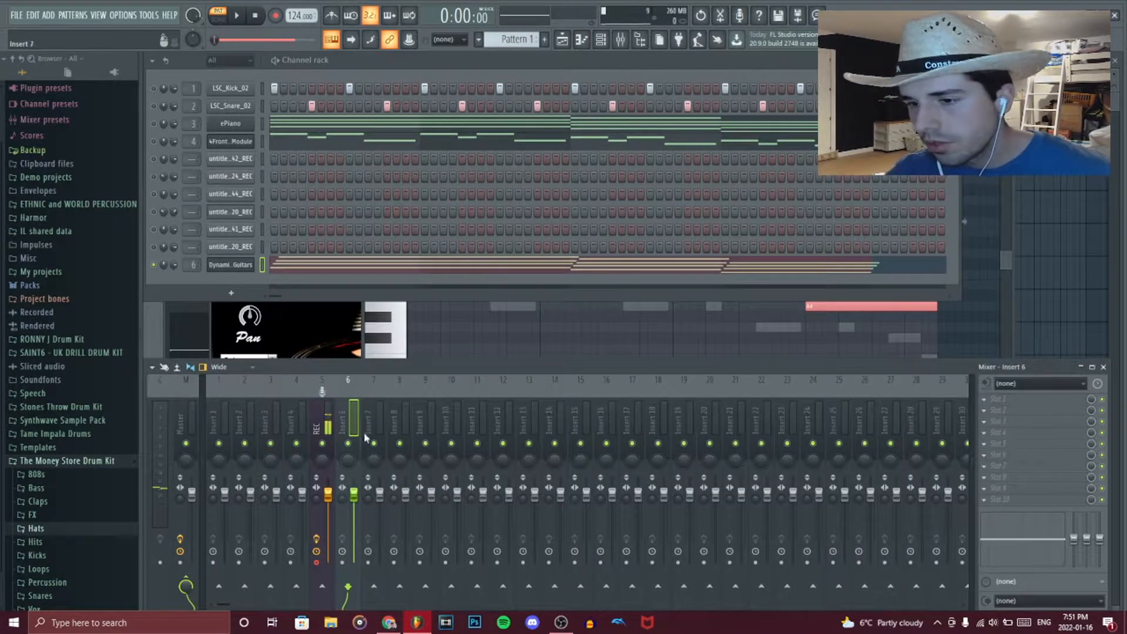
{"action": "right_click", "coordinate": [995, 403]}
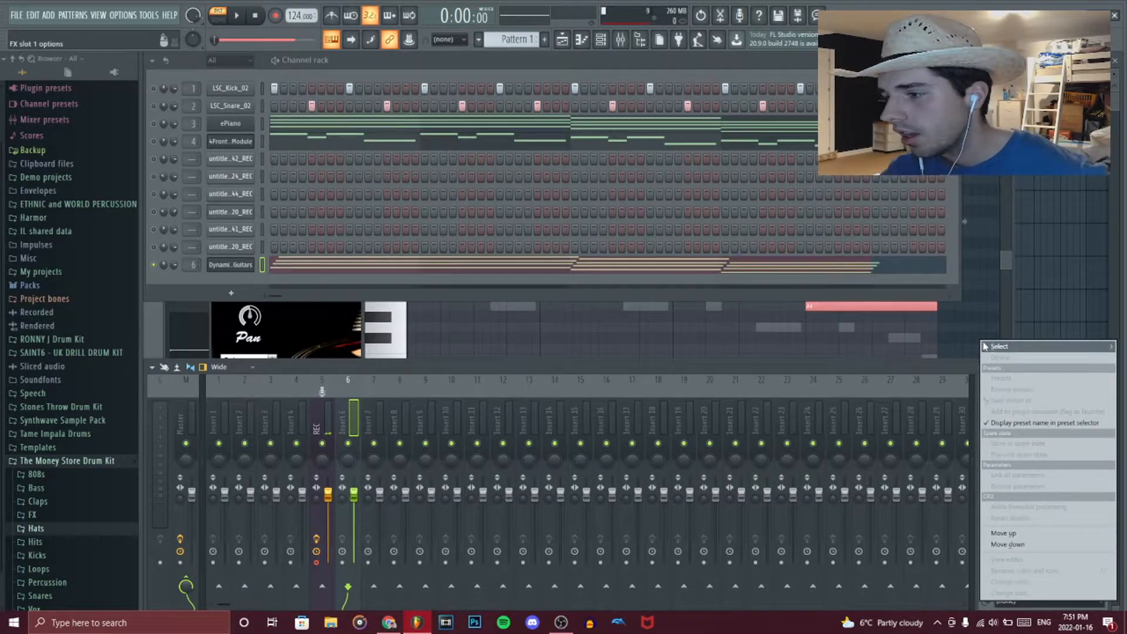
{"action": "mouse_move", "coordinate": [985, 346]}
{"action": "left_click", "coordinate": [805, 24]}
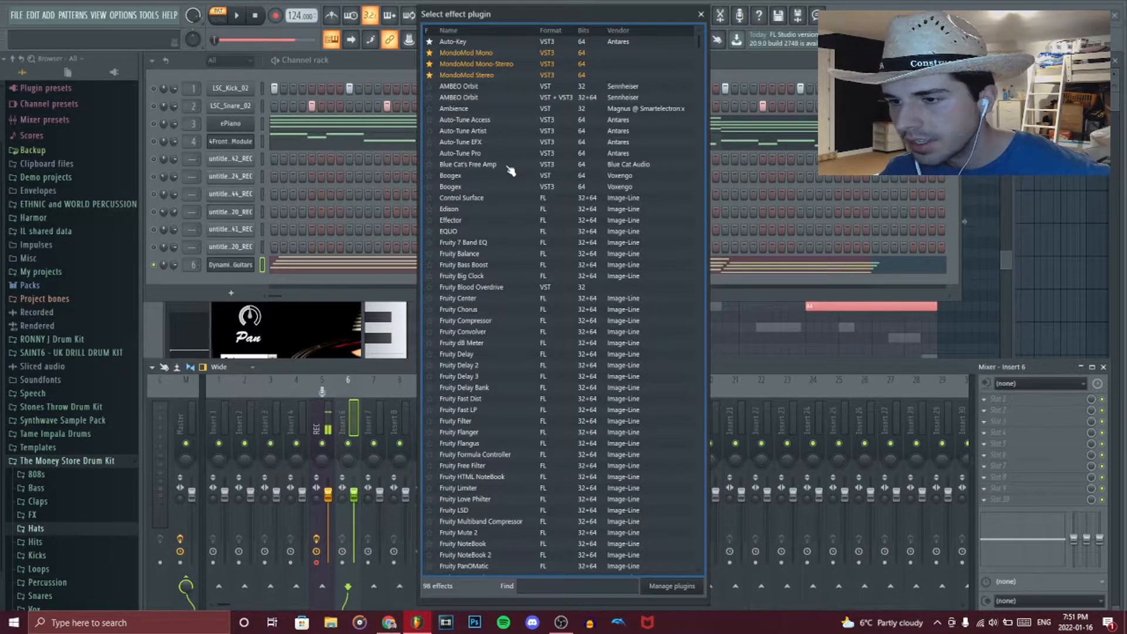
{"action": "double_click", "coordinate": [484, 186]}
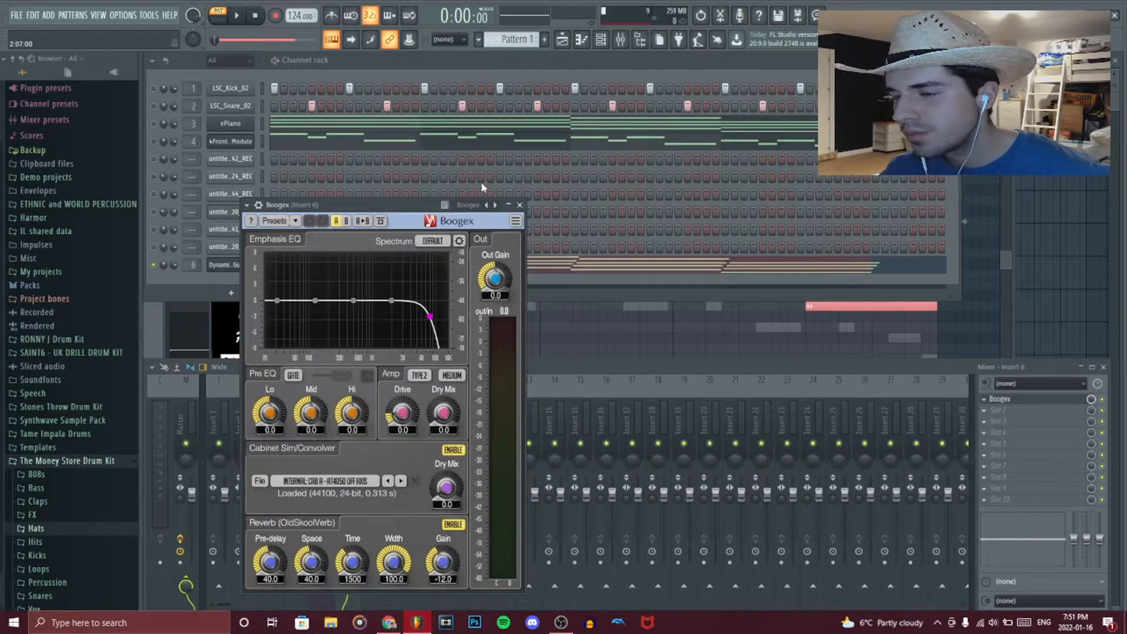
Apply the Picky Jazz preset in Boogex and listen to the guitar, keeping the program window maximized
{"action": "left_click", "coordinate": [457, 207]}
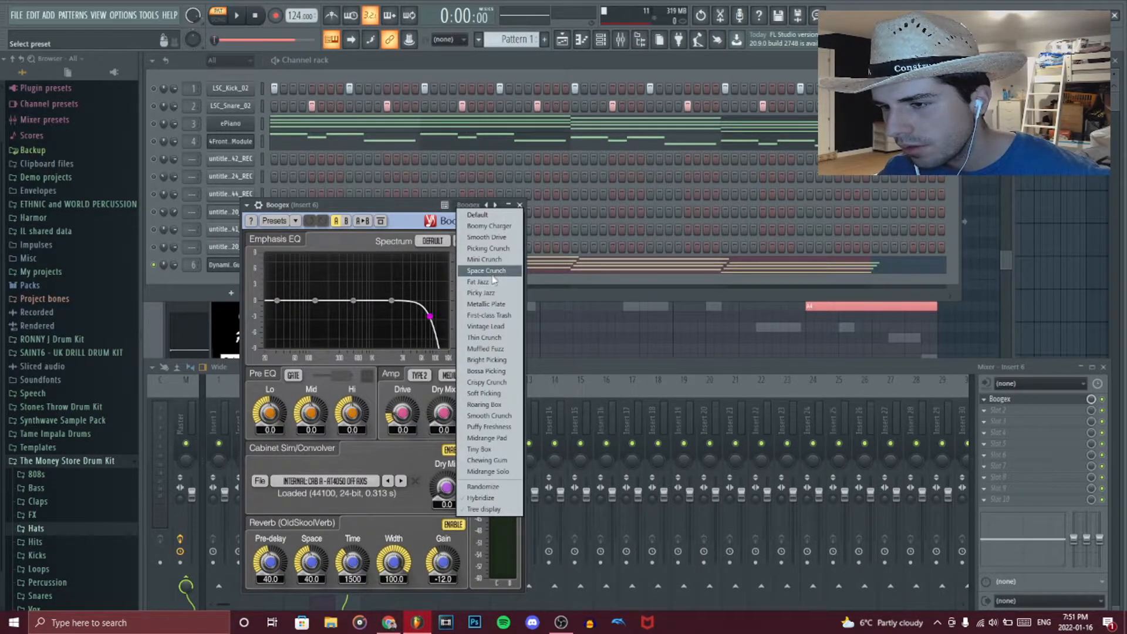
{"action": "left_click", "coordinate": [488, 293]}
{"action": "key", "text": "space"}
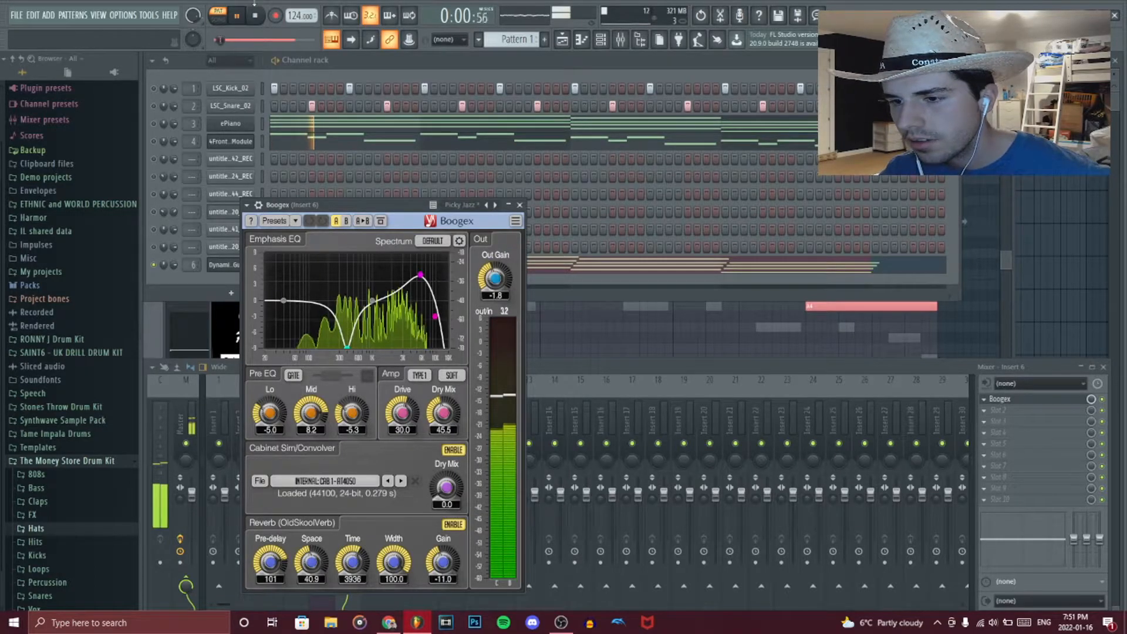
{"action": "left_click_drag", "start_coordinate": [255, 2], "coordinate": [463, 140]}
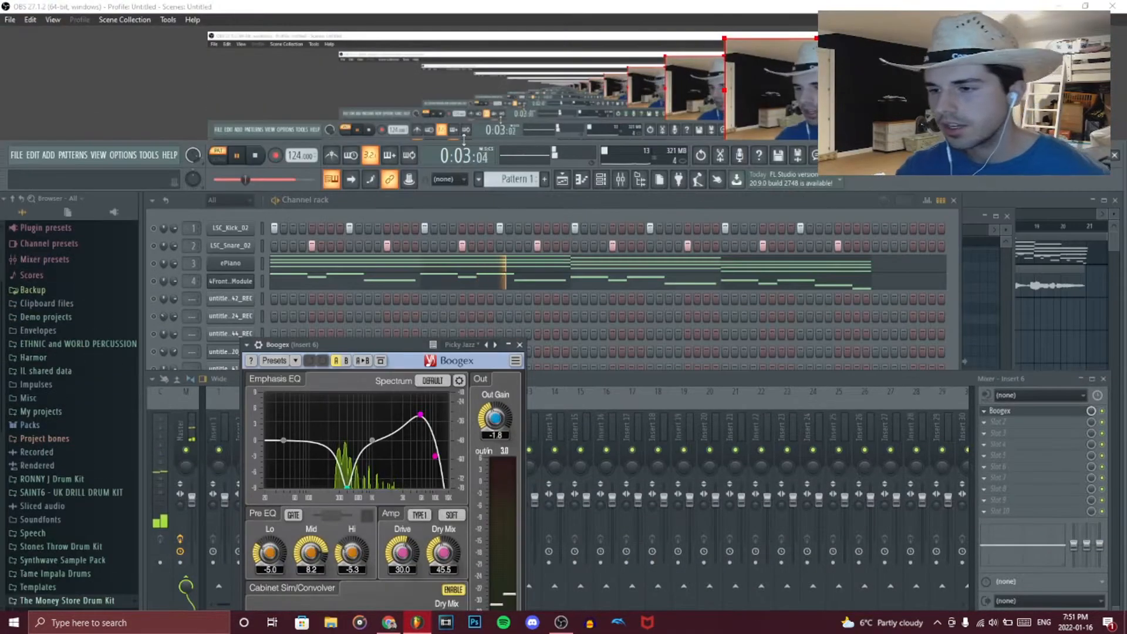
{"action": "left_click", "coordinate": [1104, 155]}
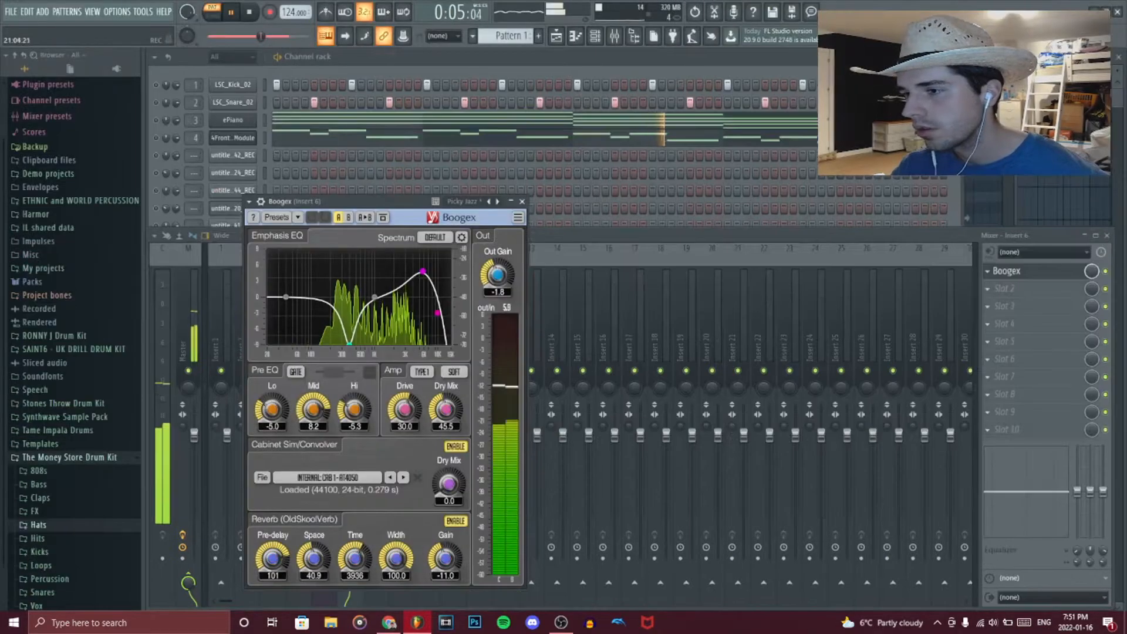
Add Fruity Reeverb 2 after Boogex on insert 6 and raise its wet level during playback
{"action": "left_click", "coordinate": [998, 289]}
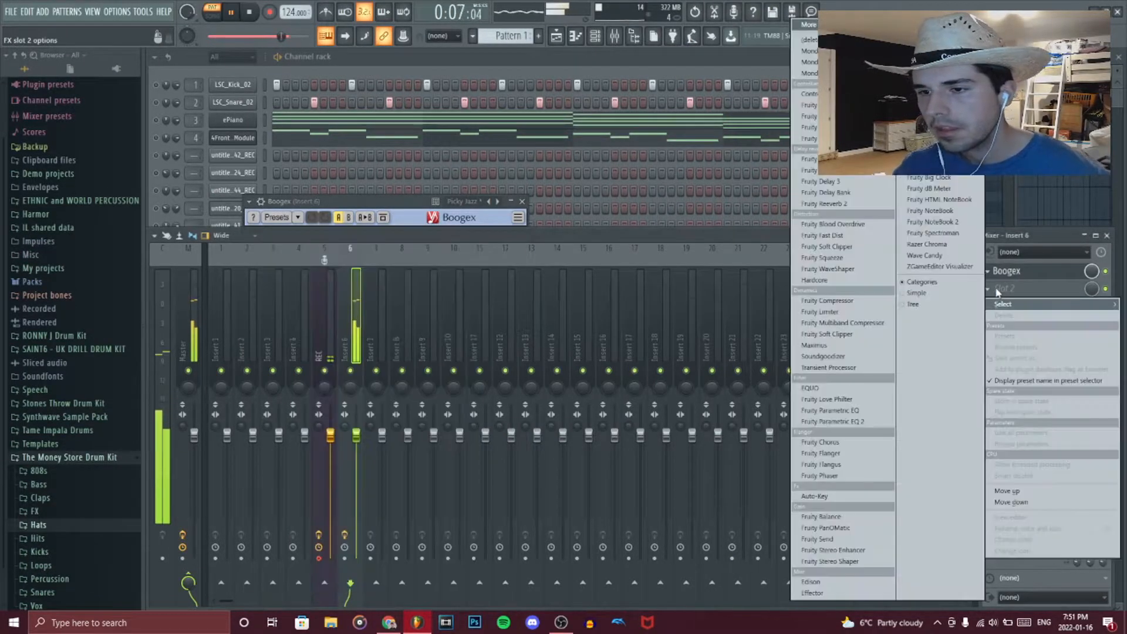
{"action": "left_click", "coordinate": [862, 202]}
{"action": "key", "text": "space"}
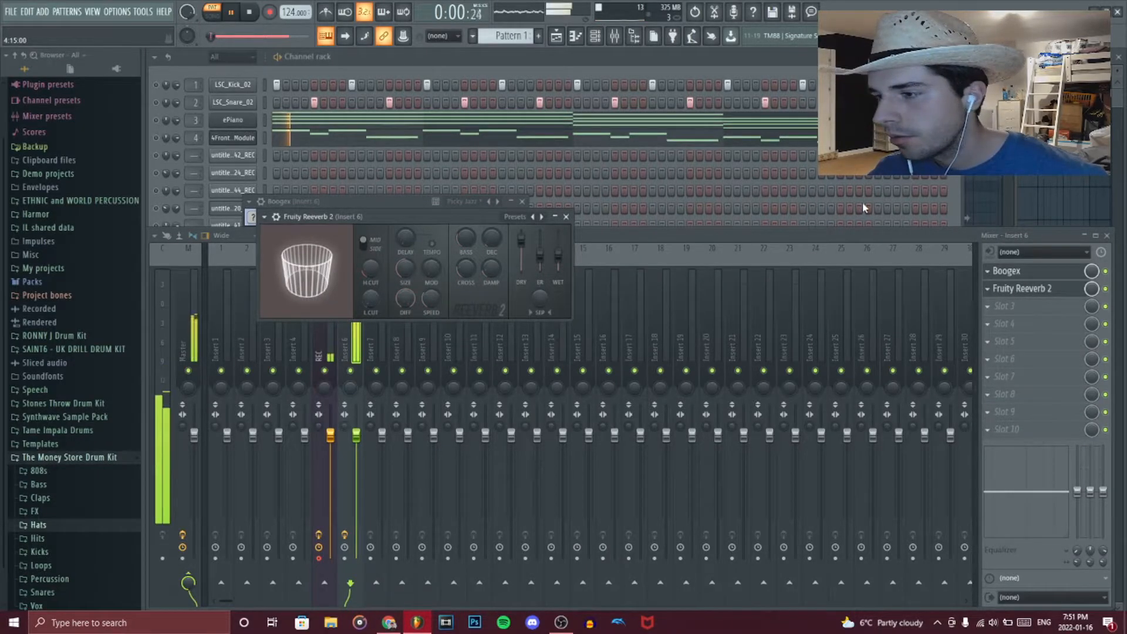
{"action": "left_click_drag", "start_coordinate": [558, 254], "coordinate": [558, 242]}
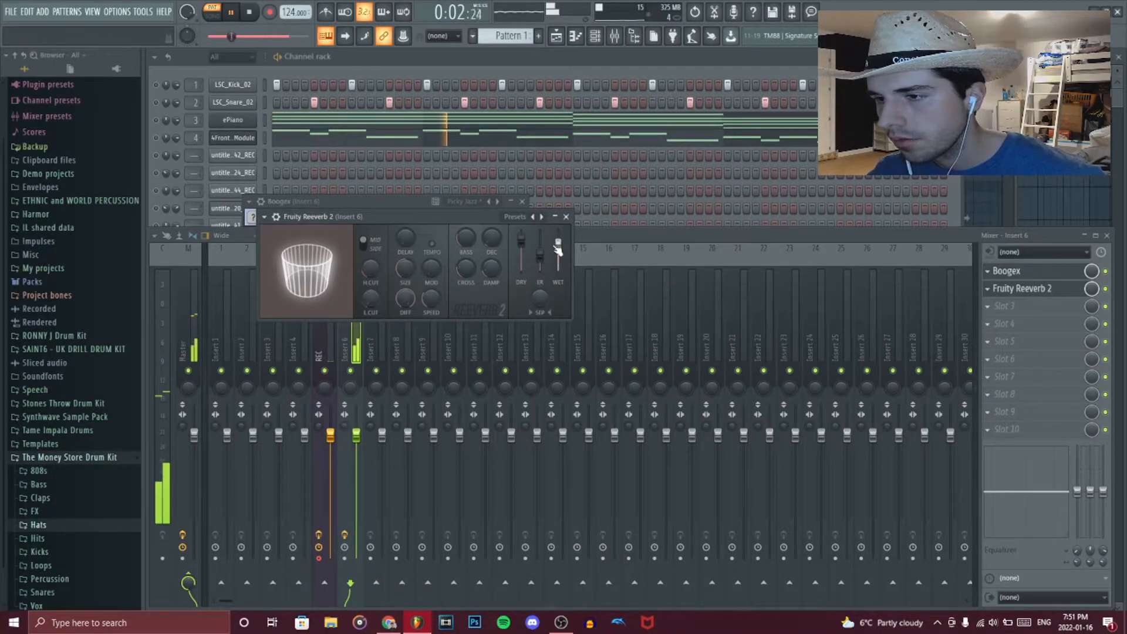
Set Boogex's amp Drive to 33.8 and check the strummed chords in the Dynamic Guitars piano roll during playback
{"action": "left_click", "coordinate": [1033, 272]}
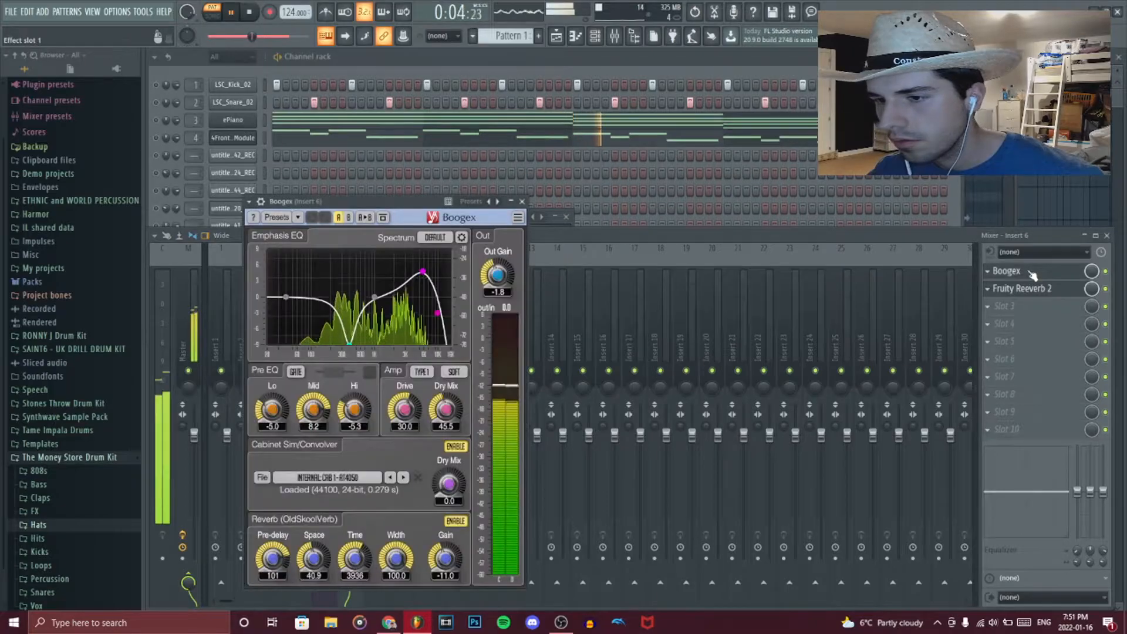
{"action": "left_click_drag", "start_coordinate": [404, 409], "coordinate": [403, 406]}
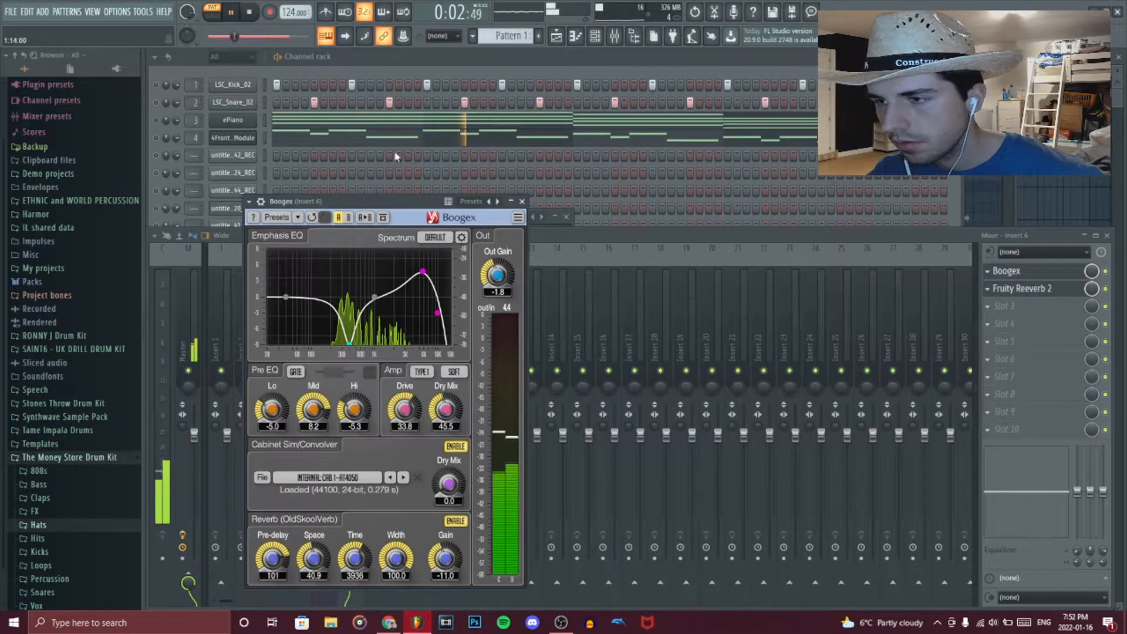
{"action": "left_click", "coordinate": [405, 57]}
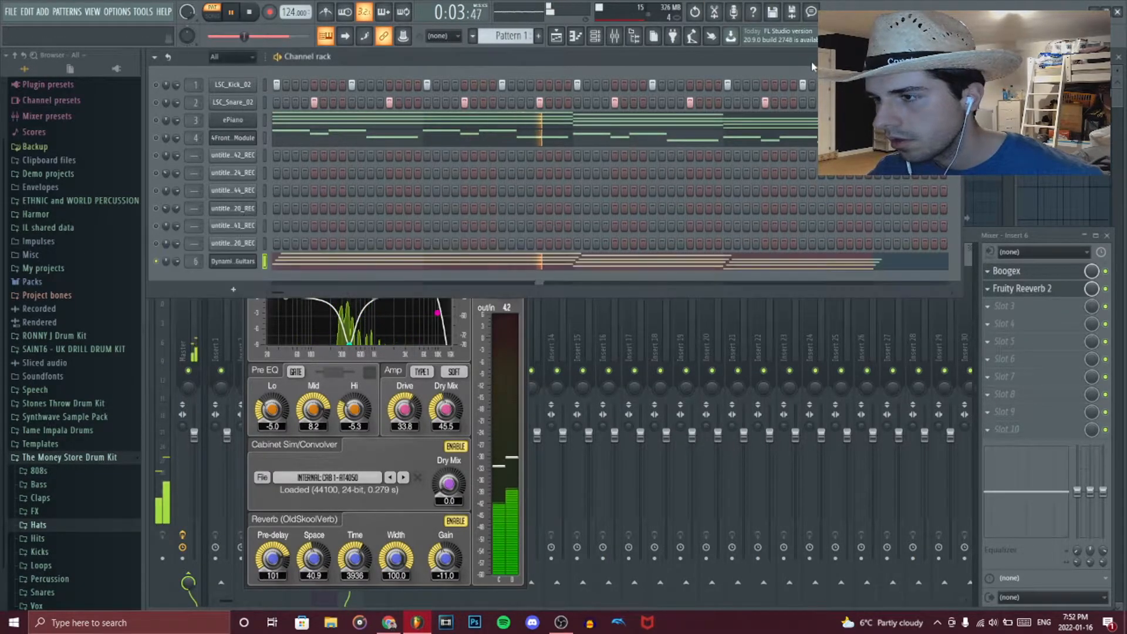
{"action": "left_click", "coordinate": [480, 265]}
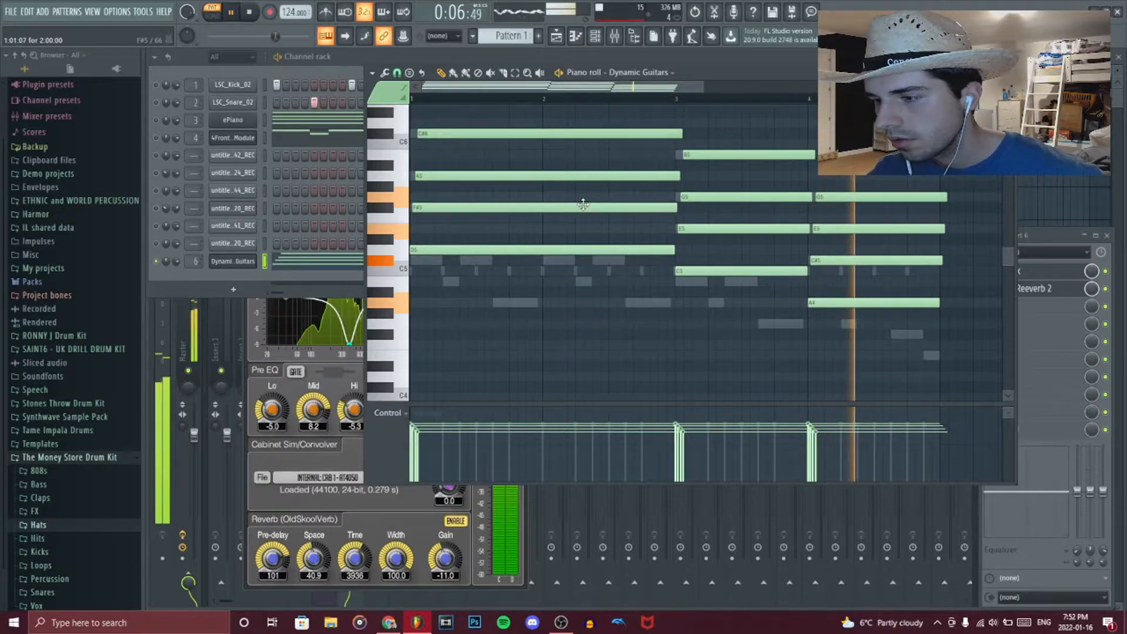
{"action": "key", "text": "space"}
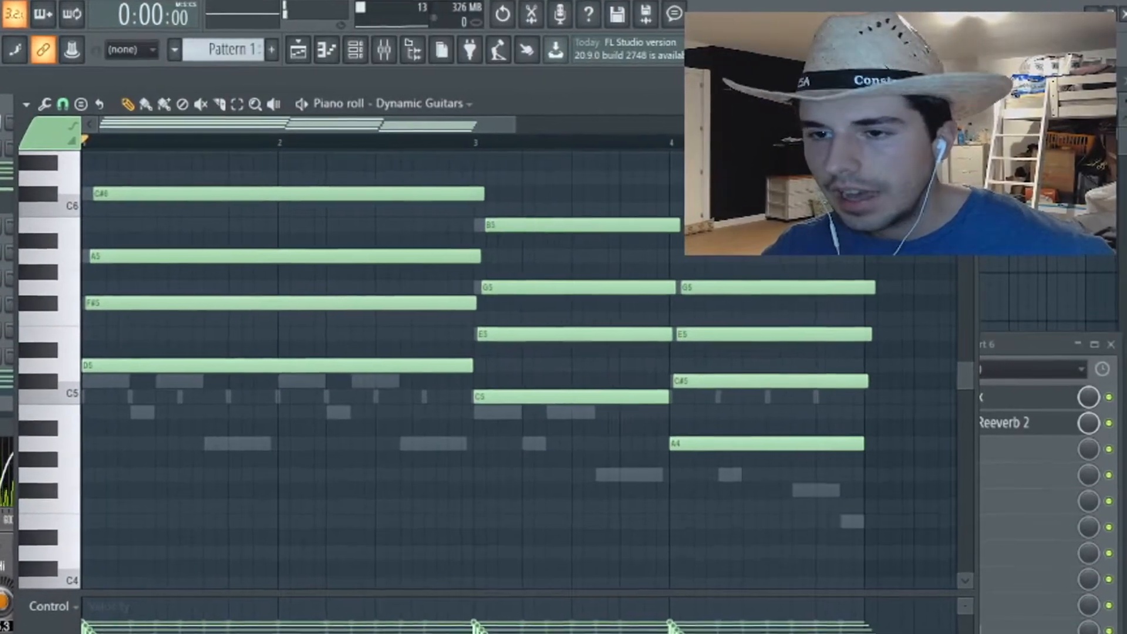
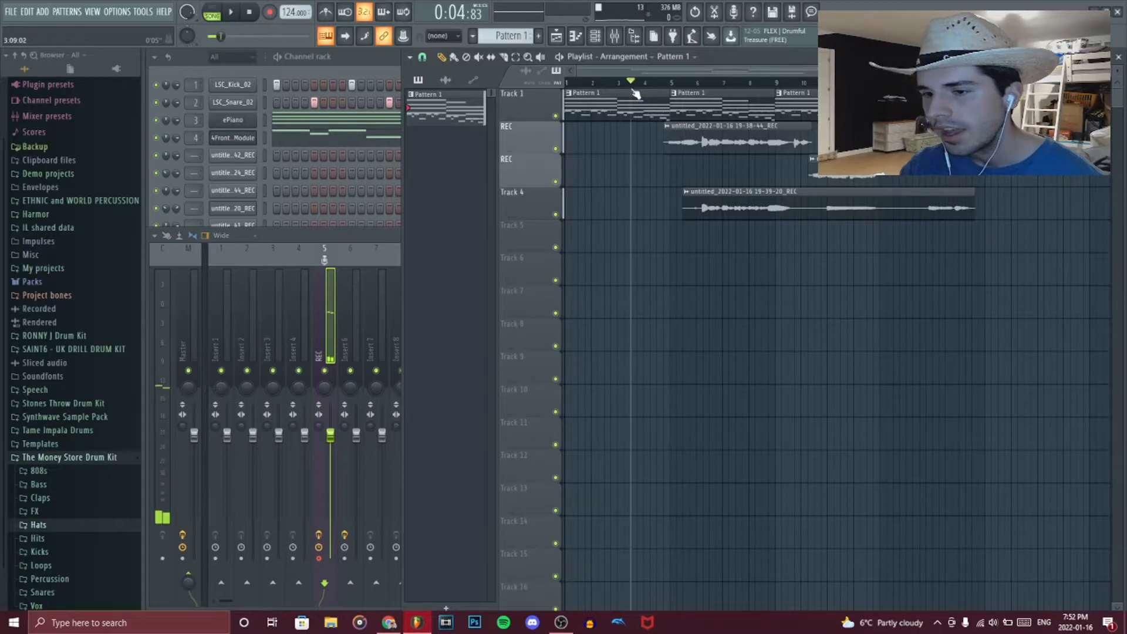
Open the Fruity Compressor on the REC mixer track and apply the Vintage Mix preset
{"action": "left_click", "coordinate": [307, 298]}
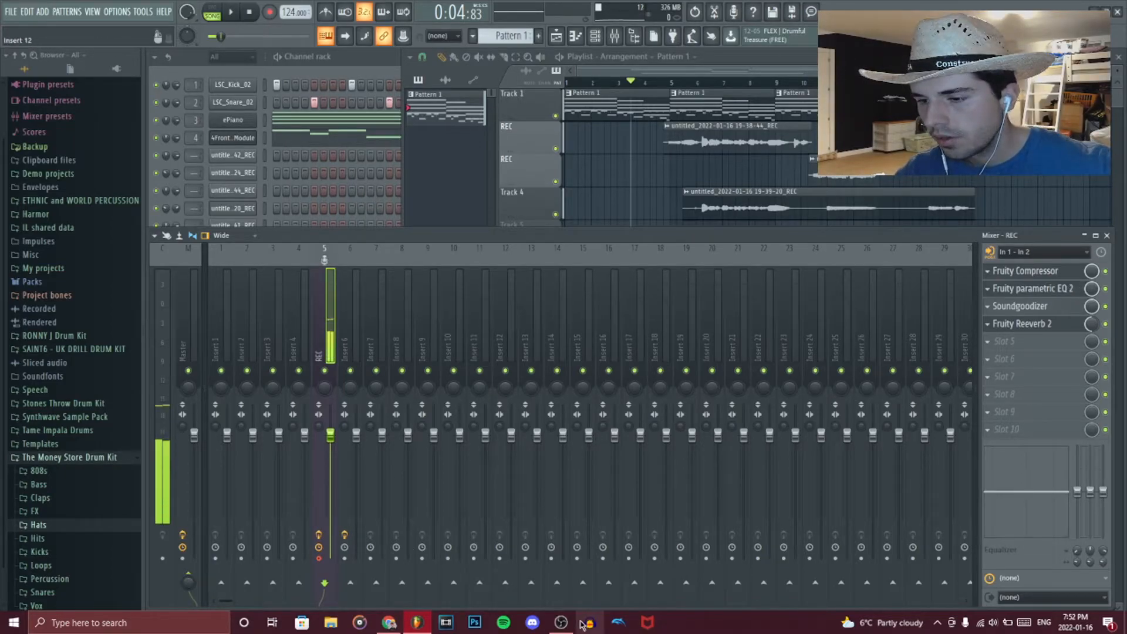
{"action": "mouse_move", "coordinate": [562, 623]}
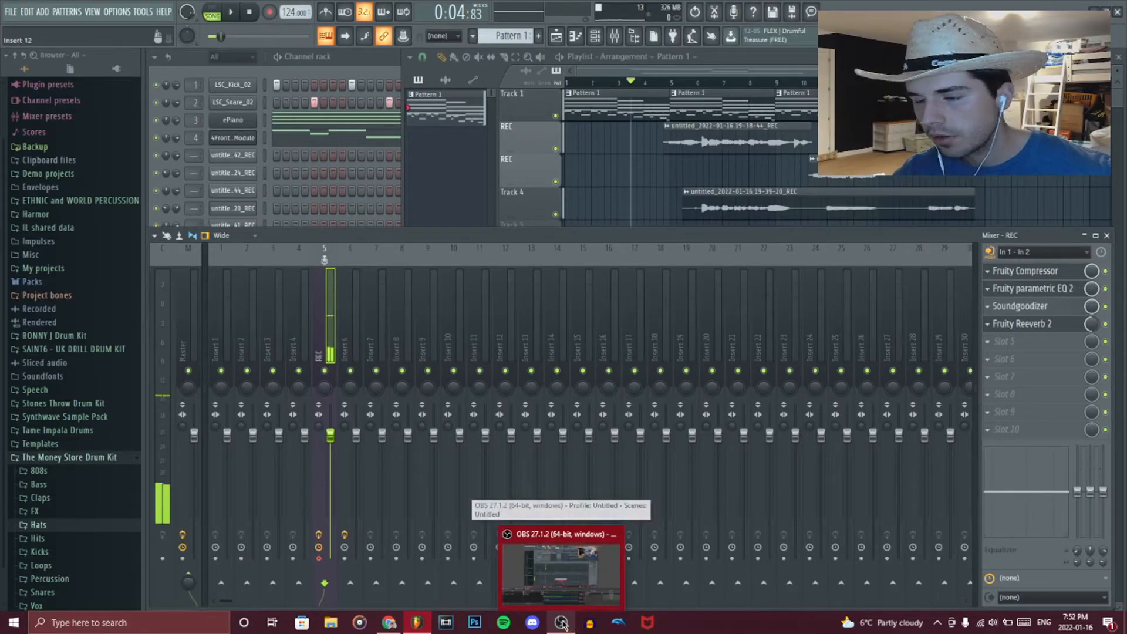
{"action": "left_click", "coordinate": [1008, 271]}
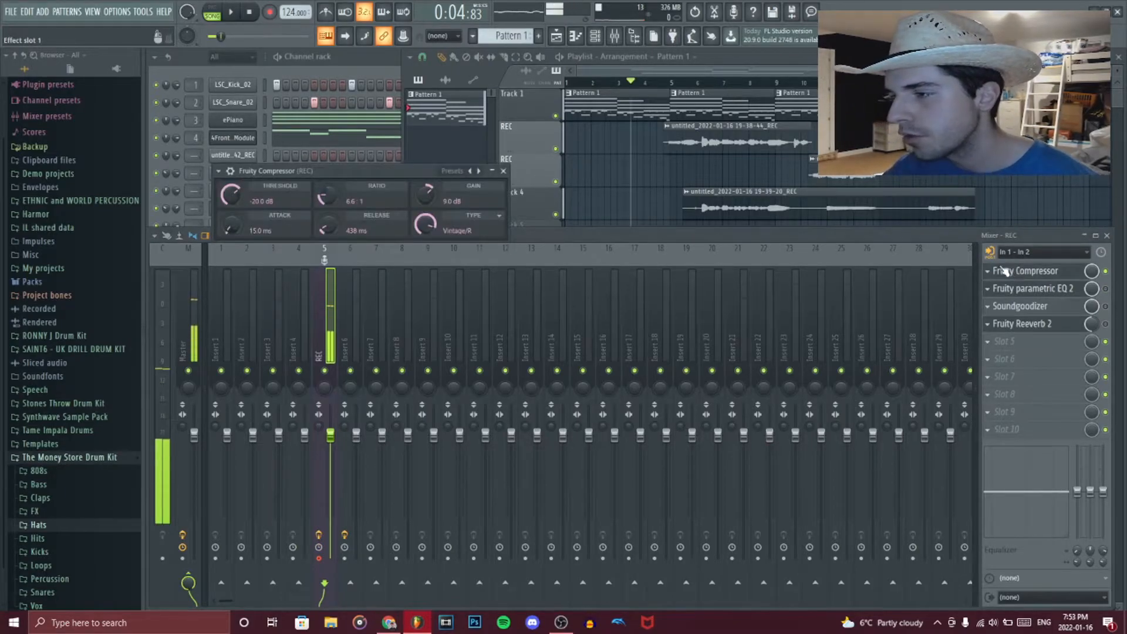
{"action": "left_click", "coordinate": [473, 172]}
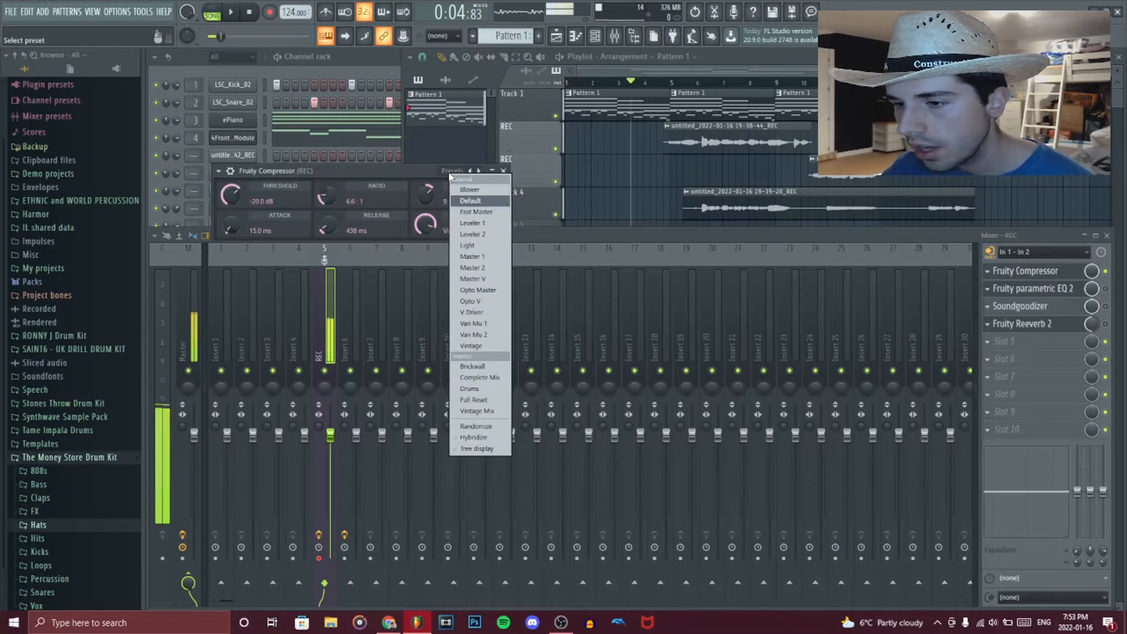
{"action": "left_click", "coordinate": [487, 415]}
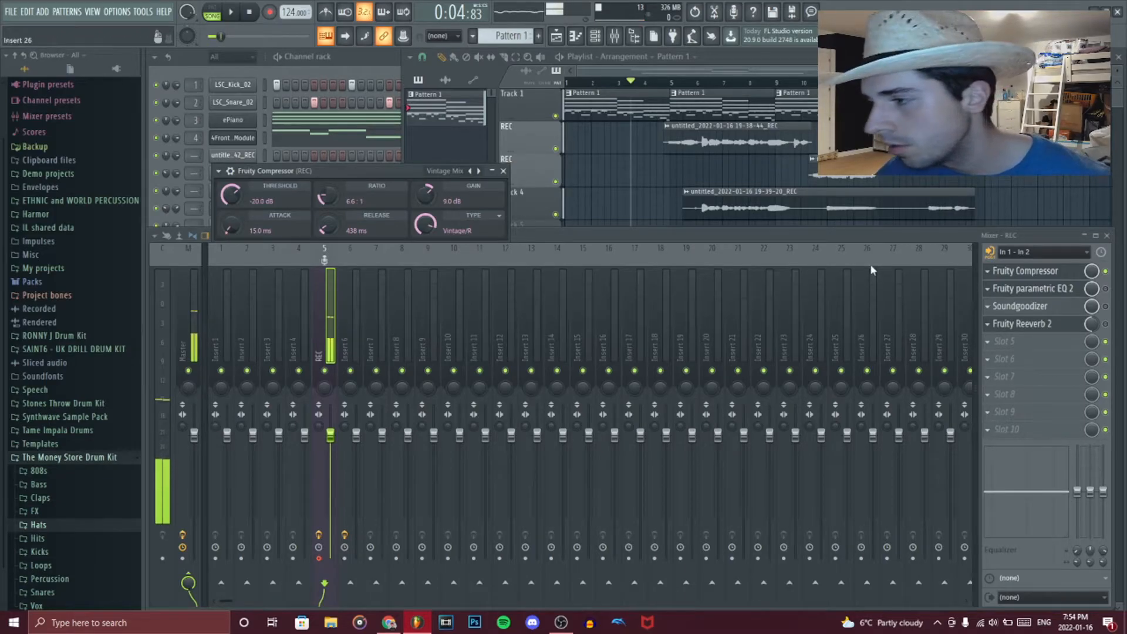
Enable the Fruity Compressor and Fruity Parametric EQ 2 on the REC track, with the EQ curve open for viewing
{"action": "left_click", "coordinate": [1107, 272]}
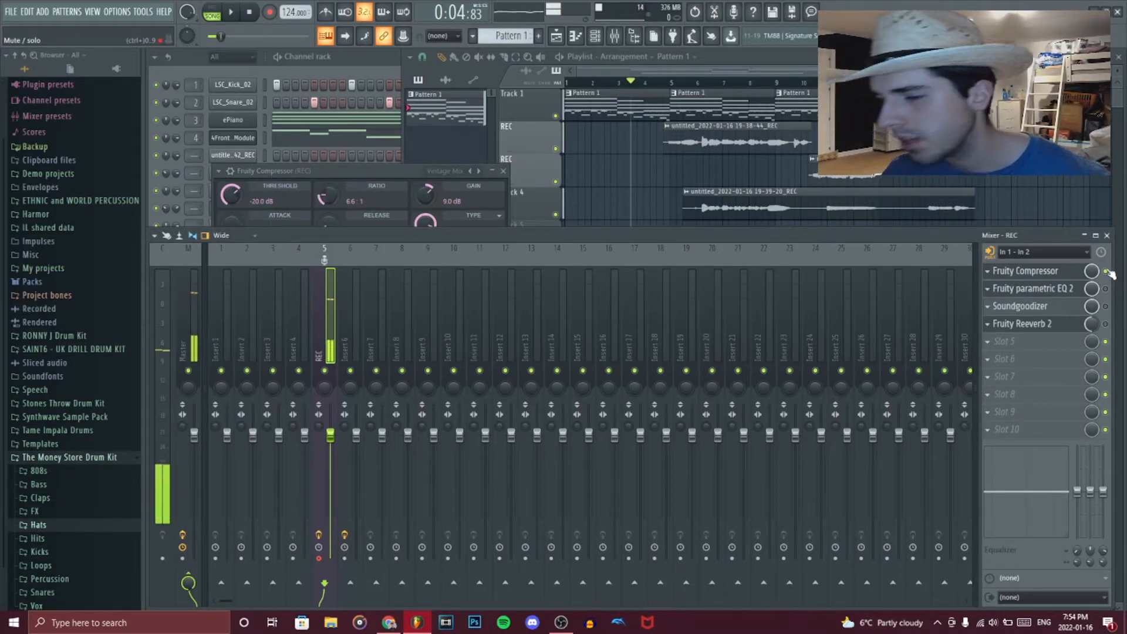
{"action": "left_click", "coordinate": [1048, 290]}
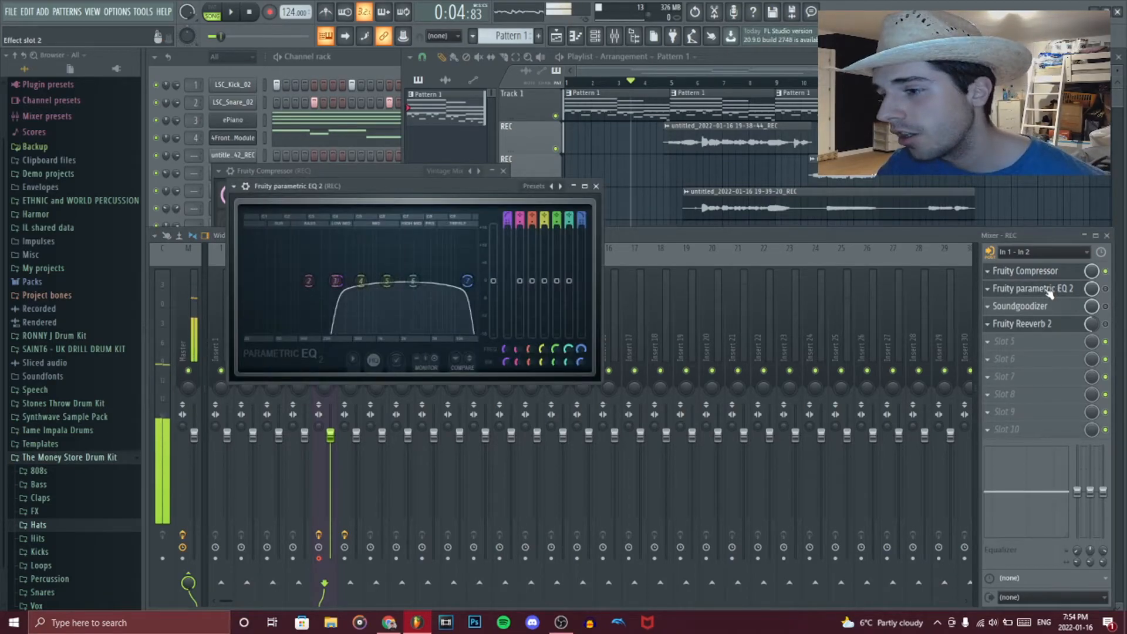
{"action": "left_click", "coordinate": [1106, 289]}
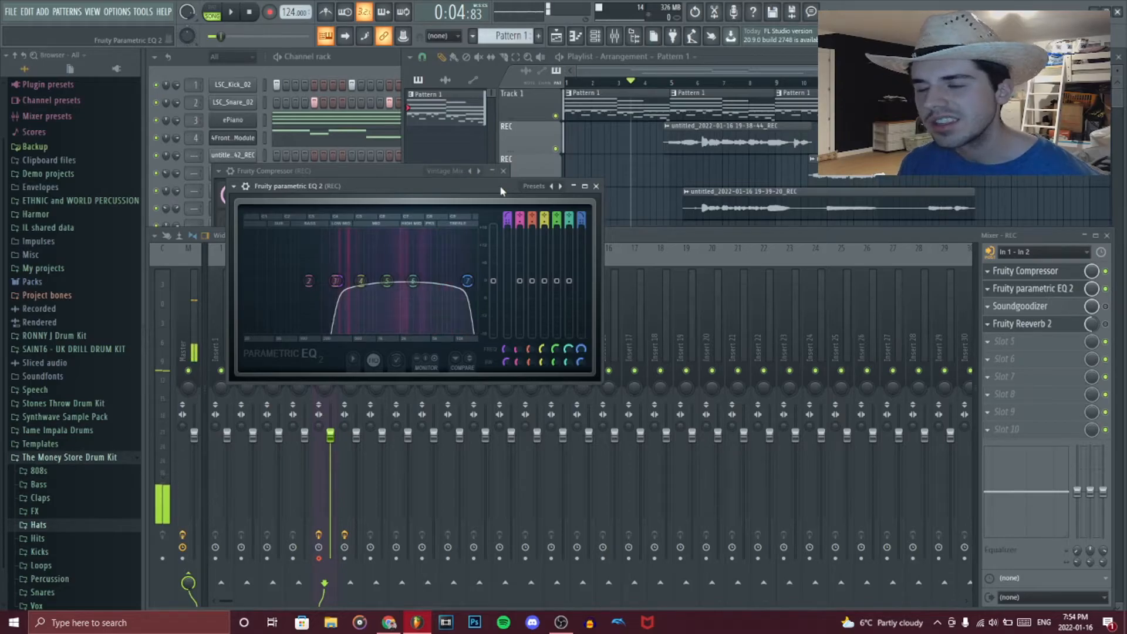
Check the filter options of band 7 in the REC track's Parametric EQ 2 and load the Default preset
{"action": "right_click", "coordinate": [474, 282]}
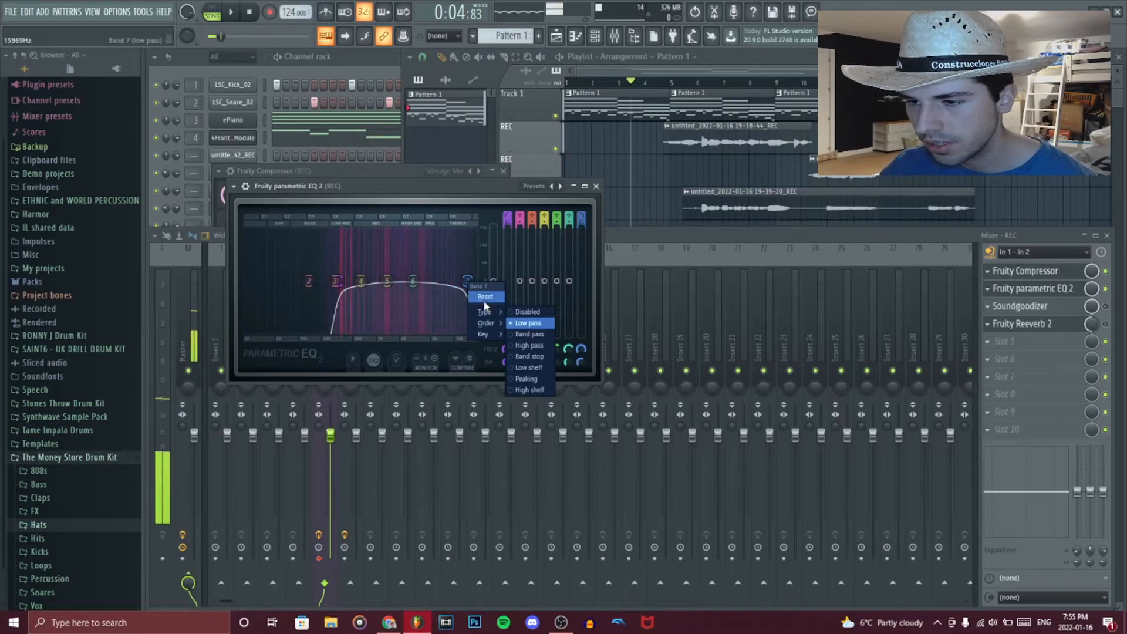
{"action": "left_click", "coordinate": [458, 201]}
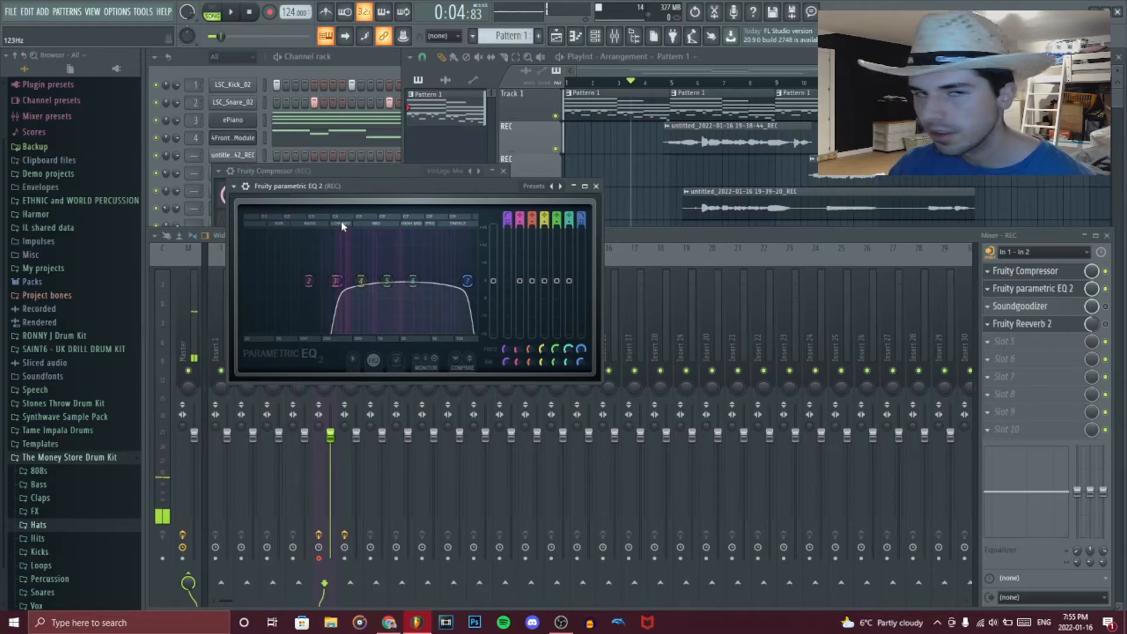
{"action": "left_click", "coordinate": [535, 187]}
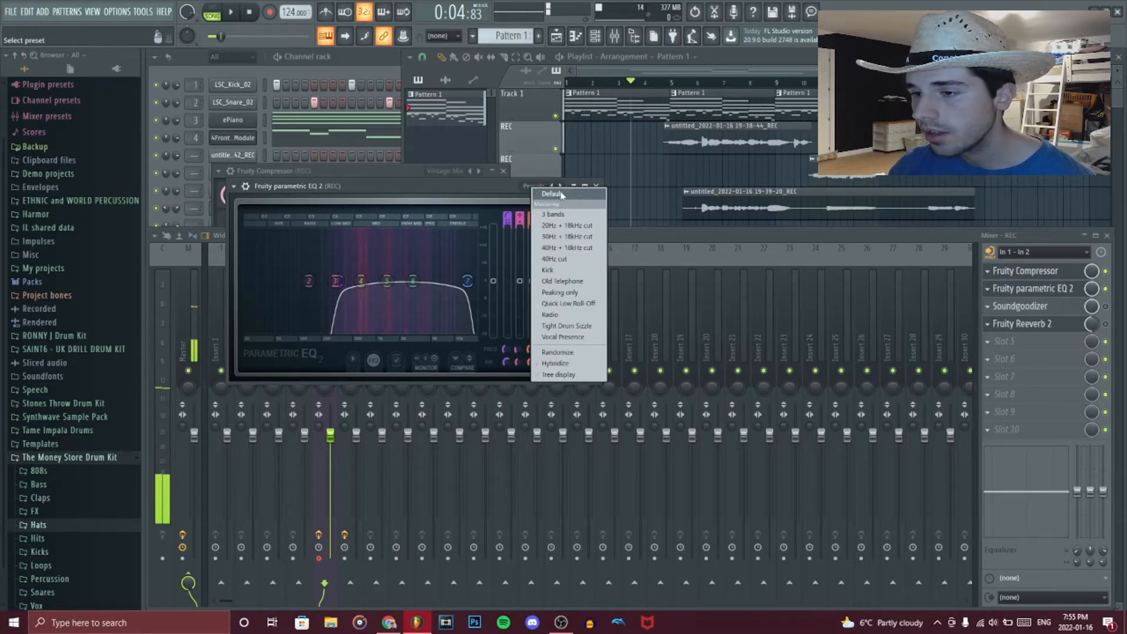
{"action": "left_click", "coordinate": [560, 195]}
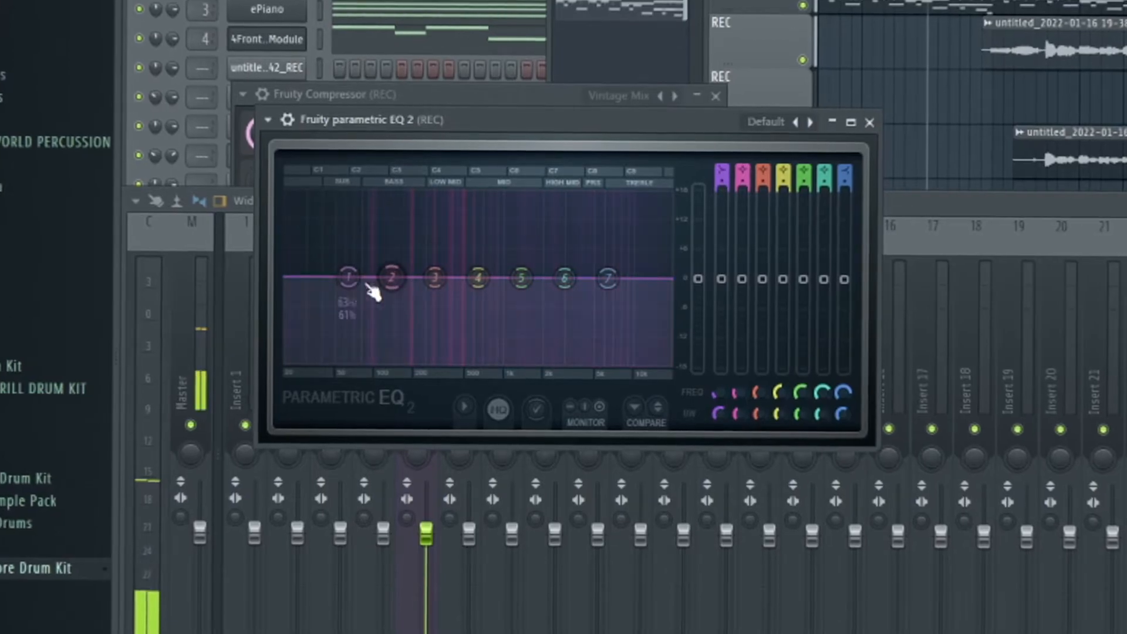
Set EQ band 1 to high pass with order Steep 8 and move its cutoff up to about 255 Hz
{"action": "right_click", "coordinate": [346, 279]}
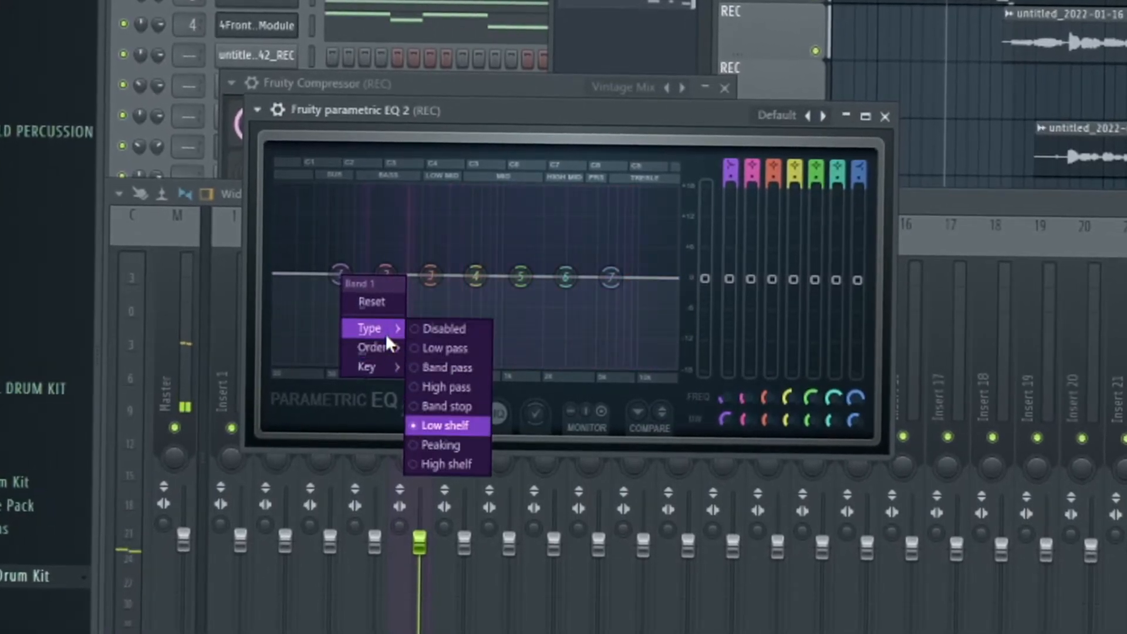
{"action": "left_click", "coordinate": [440, 382]}
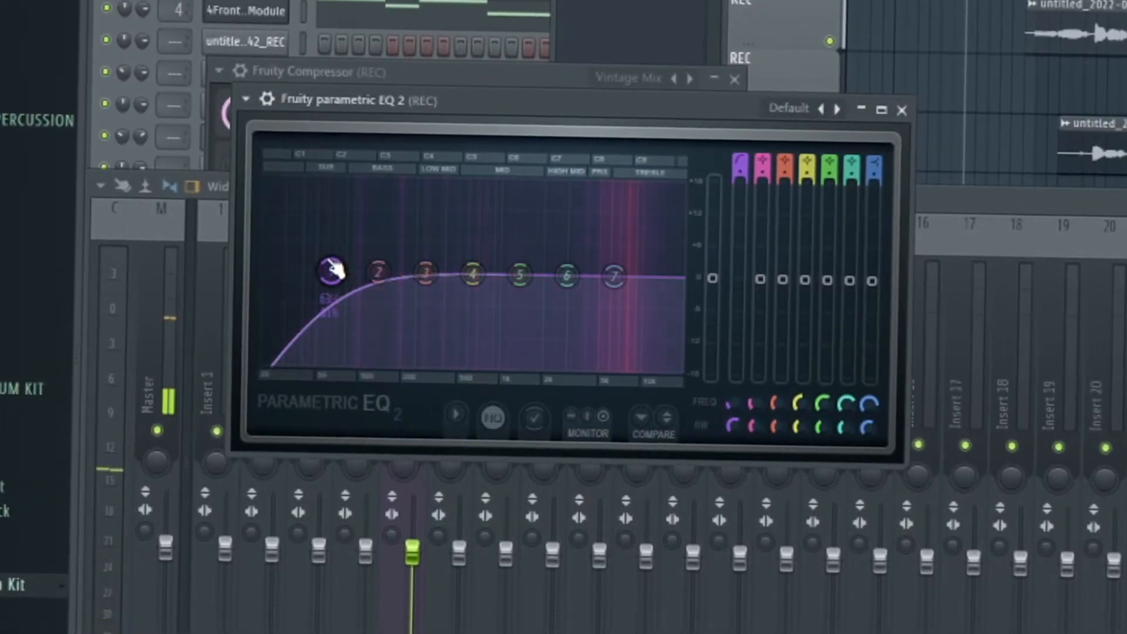
{"action": "right_click", "coordinate": [332, 271]}
{"action": "mouse_move", "coordinate": [372, 353]}
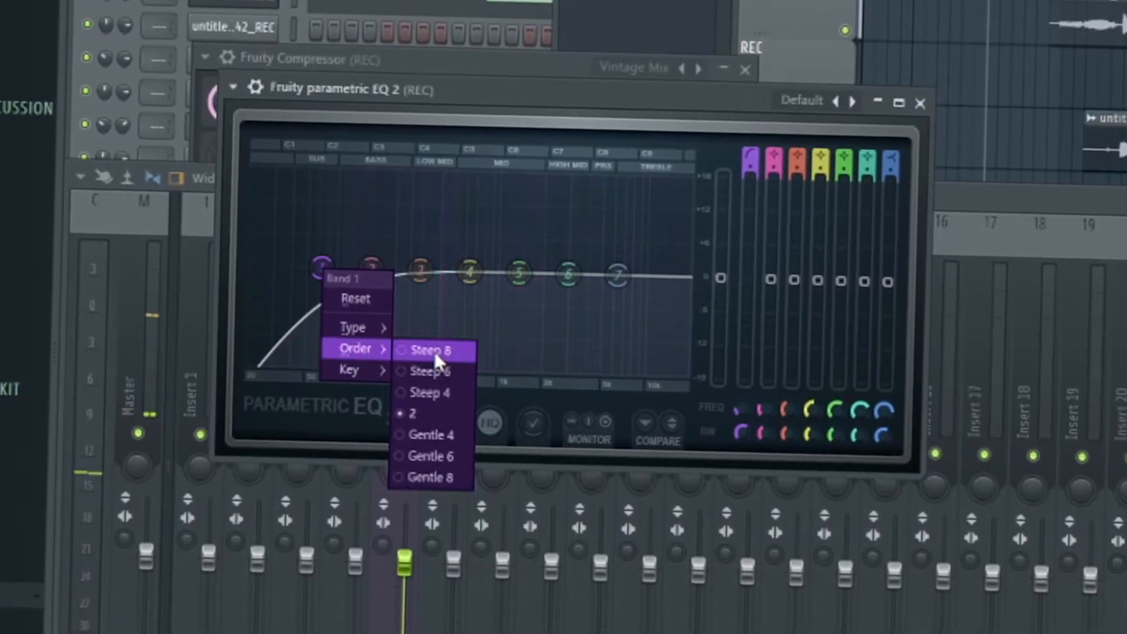
{"action": "left_click", "coordinate": [432, 350]}
{"action": "left_click_drag", "start_coordinate": [326, 266], "coordinate": [411, 267]}
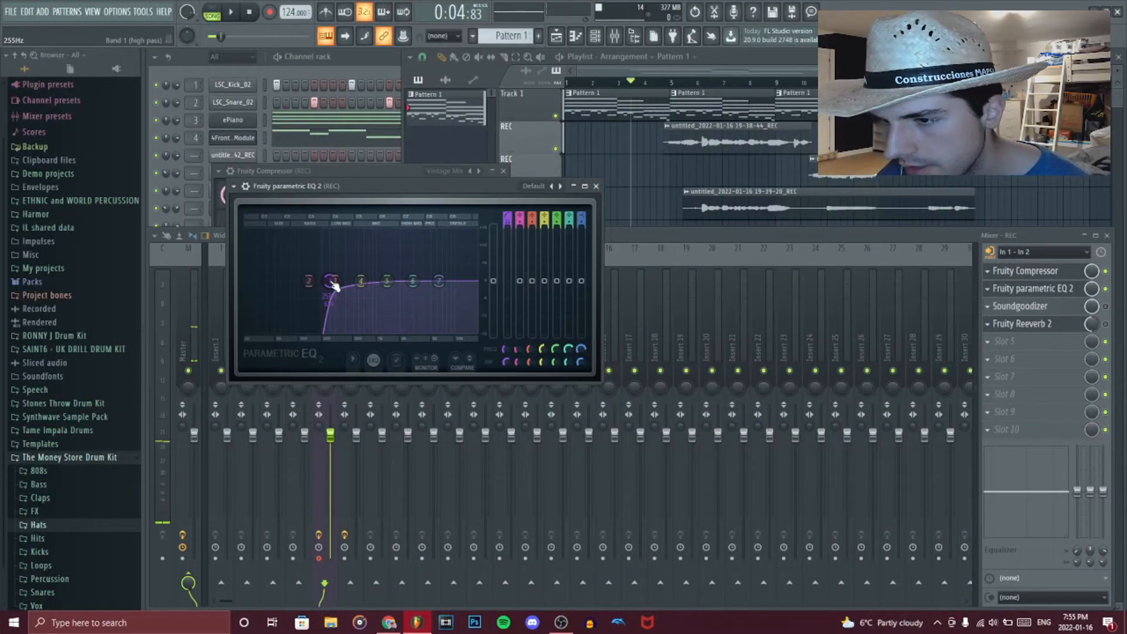
{"action": "left_click_drag", "start_coordinate": [334, 285], "coordinate": [338, 228]}
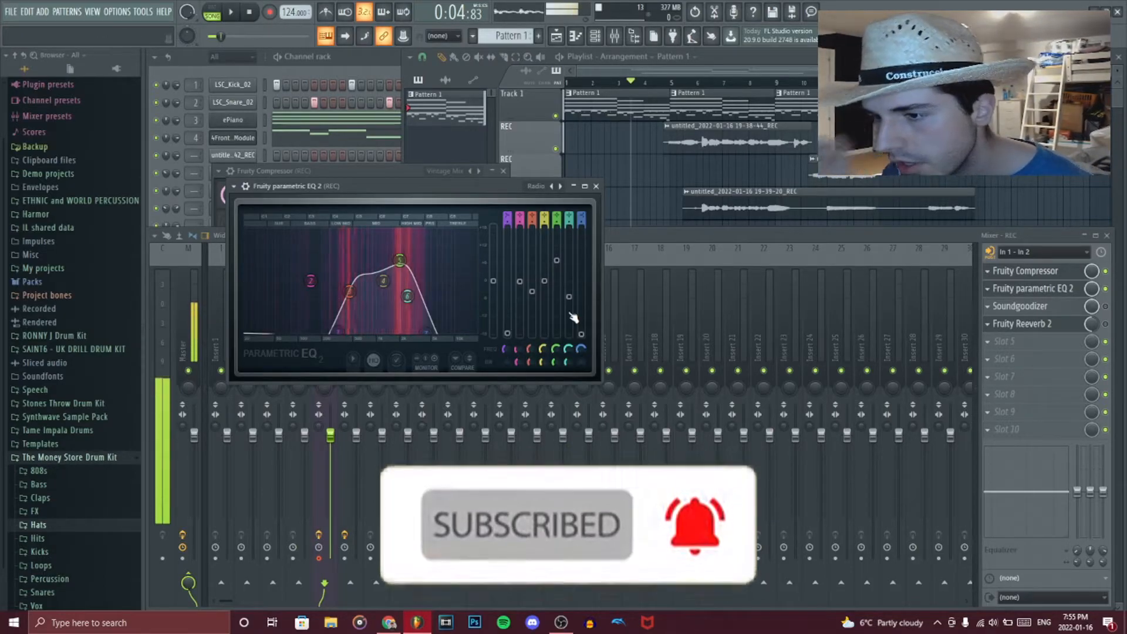
Reload the EQ's Default preset and set band 1 to a Steep 8 high pass with its cutoff at about 330 Hz
{"action": "left_click", "coordinate": [543, 192]}
{"action": "left_click", "coordinate": [558, 203]}
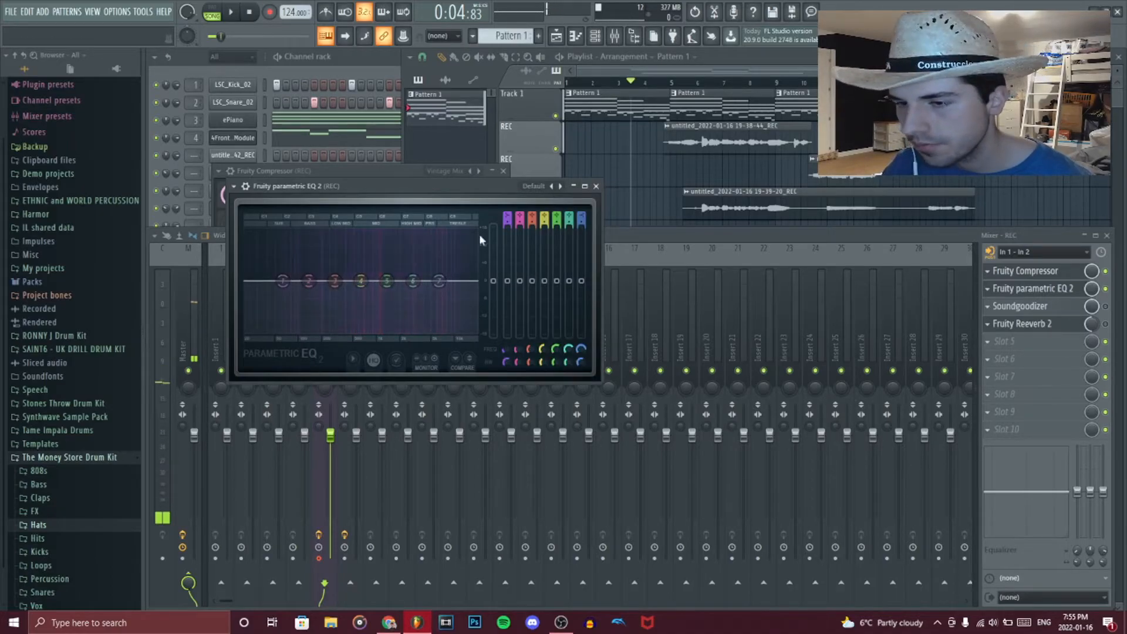
{"action": "right_click", "coordinate": [283, 281]}
{"action": "mouse_move", "coordinate": [300, 312]}
{"action": "left_click", "coordinate": [342, 345]}
{"action": "right_click", "coordinate": [283, 281]}
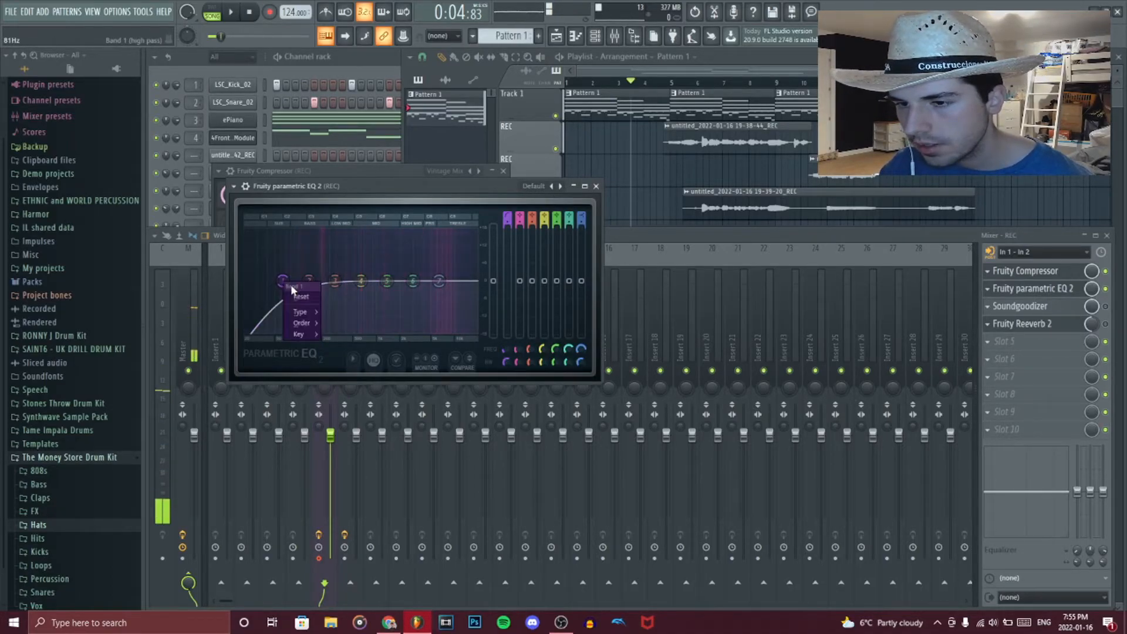
{"action": "left_click", "coordinate": [342, 322]}
{"action": "left_click_drag", "start_coordinate": [282, 281], "coordinate": [344, 285]}
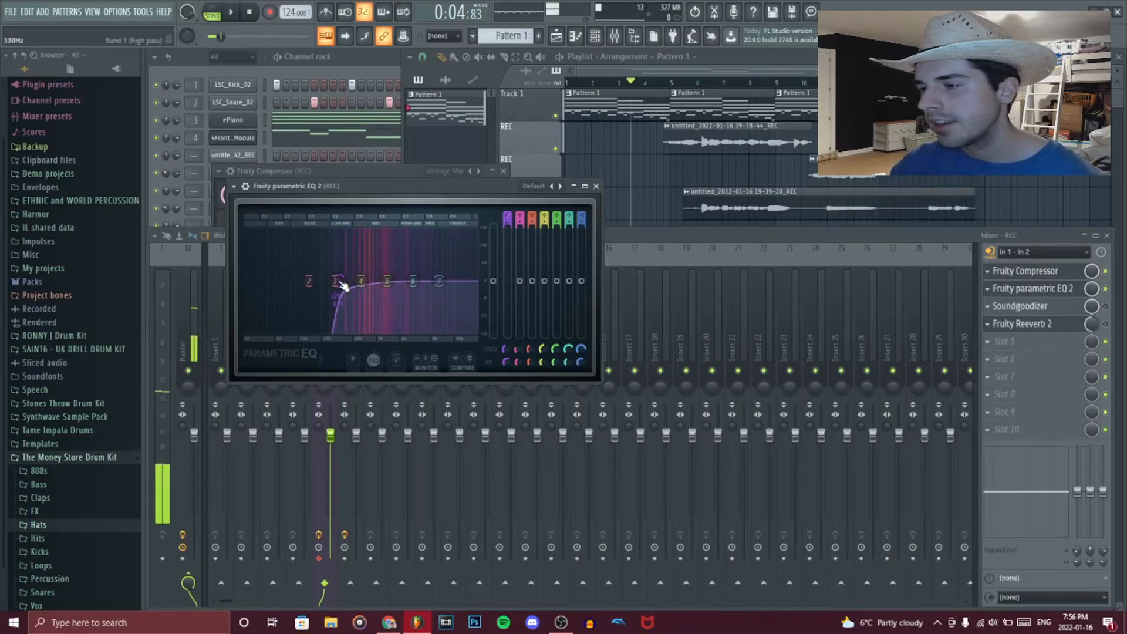
Enable the Soundgoodizer and Fruity Reeverb 2 on the REC track, opening each plugin to show its settings
{"action": "left_click", "coordinate": [1107, 307]}
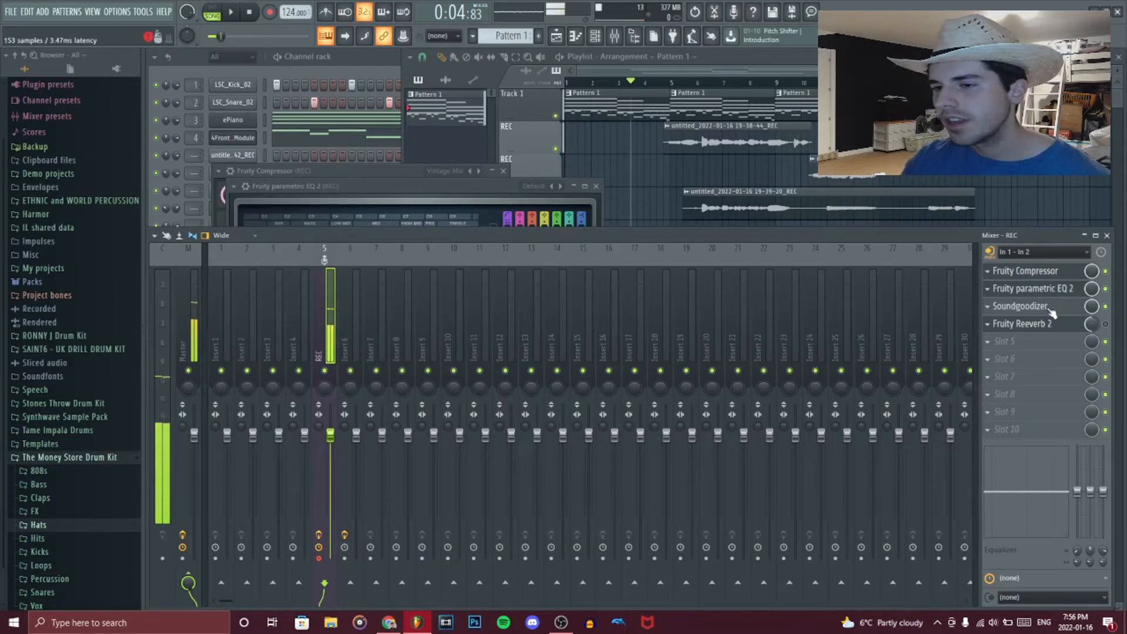
{"action": "left_click", "coordinate": [1021, 306]}
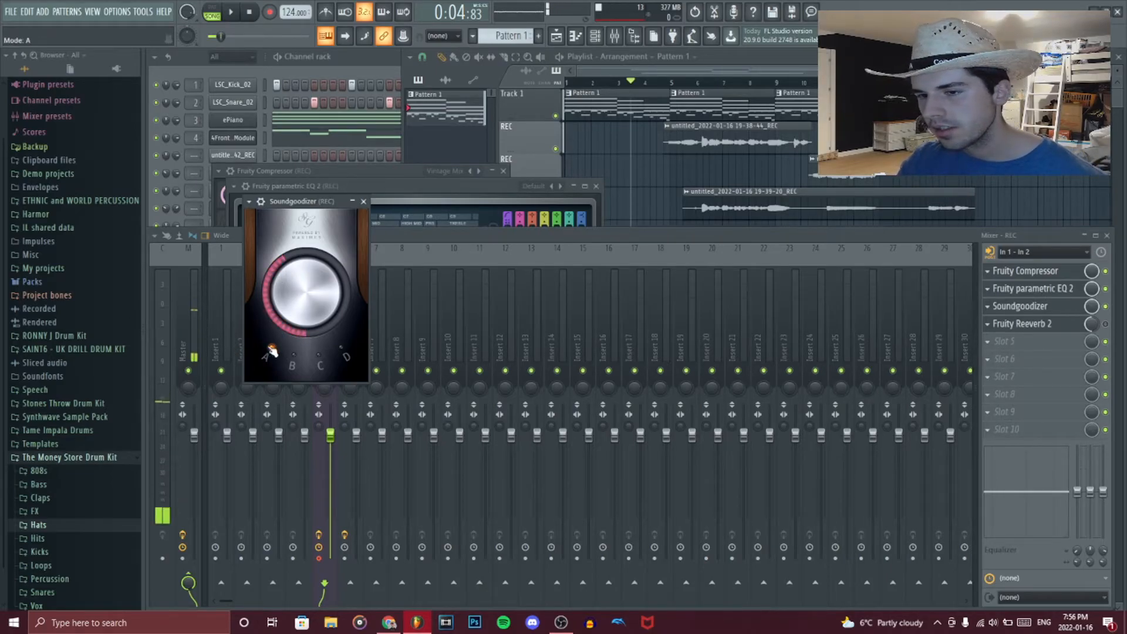
{"action": "left_click", "coordinate": [1029, 325]}
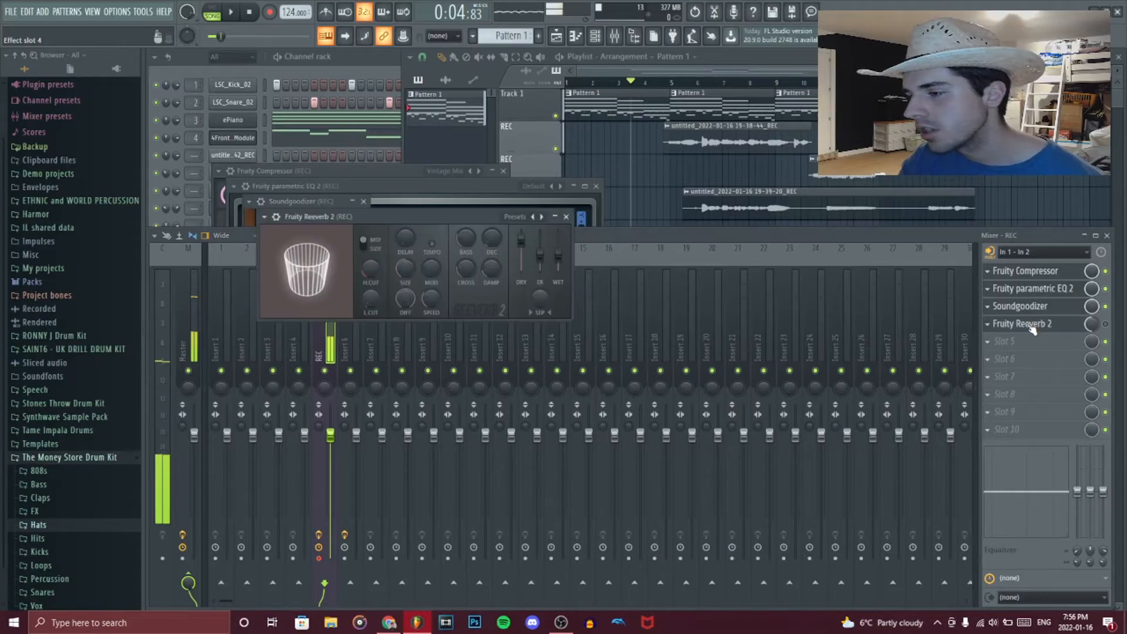
{"action": "left_click", "coordinate": [1106, 324]}
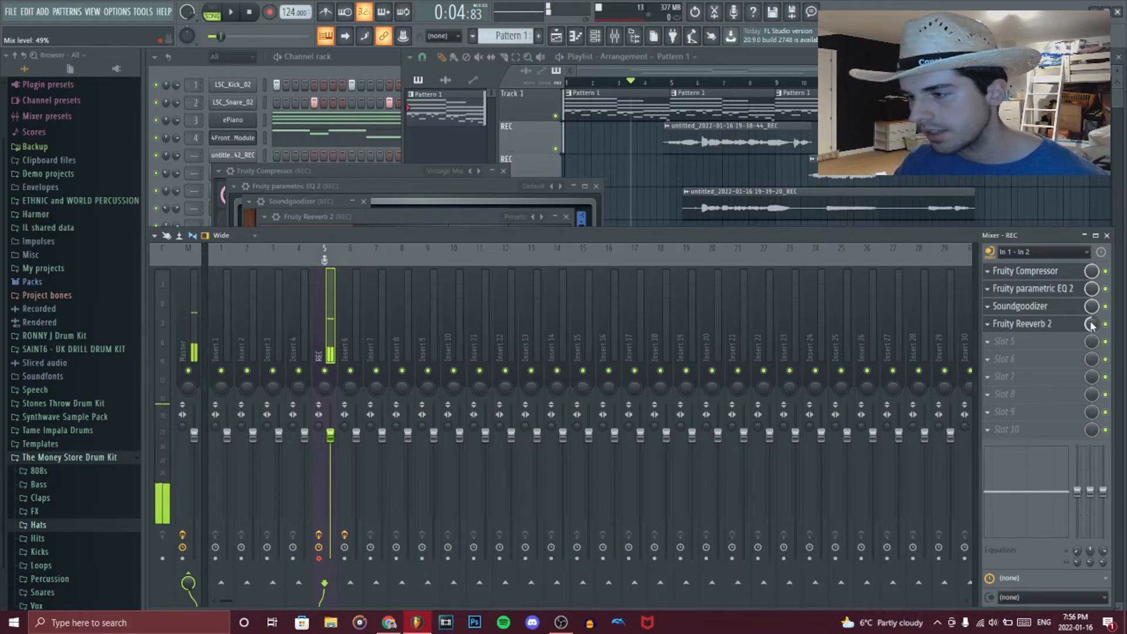
{"action": "left_click", "coordinate": [474, 216]}
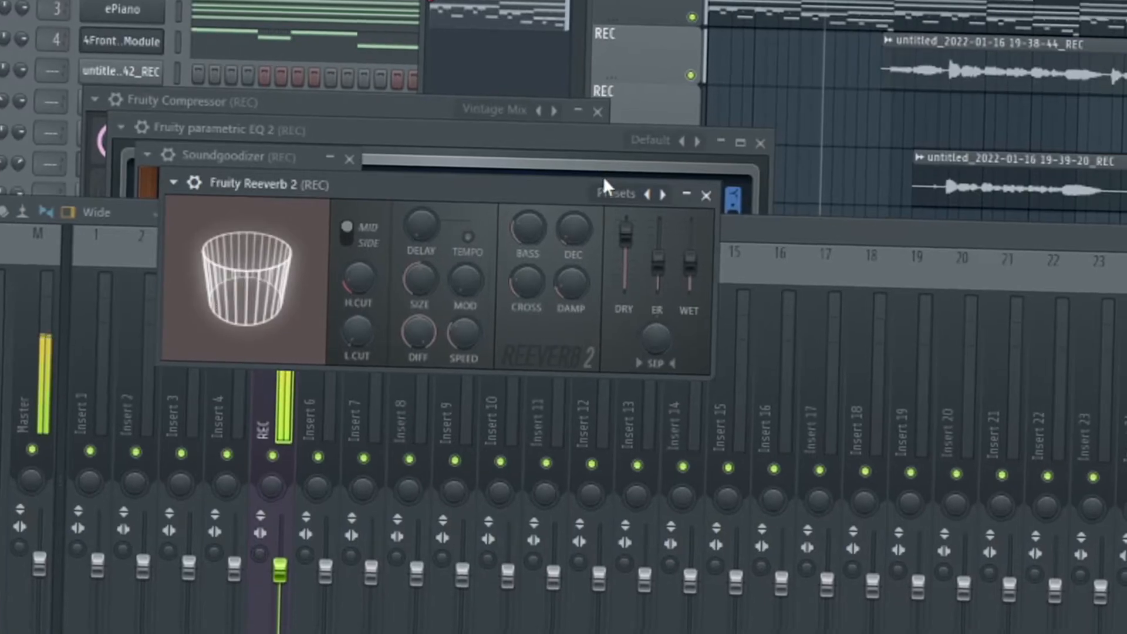
{"action": "left_click", "coordinate": [599, 192]}
{"action": "left_click", "coordinate": [676, 229]}
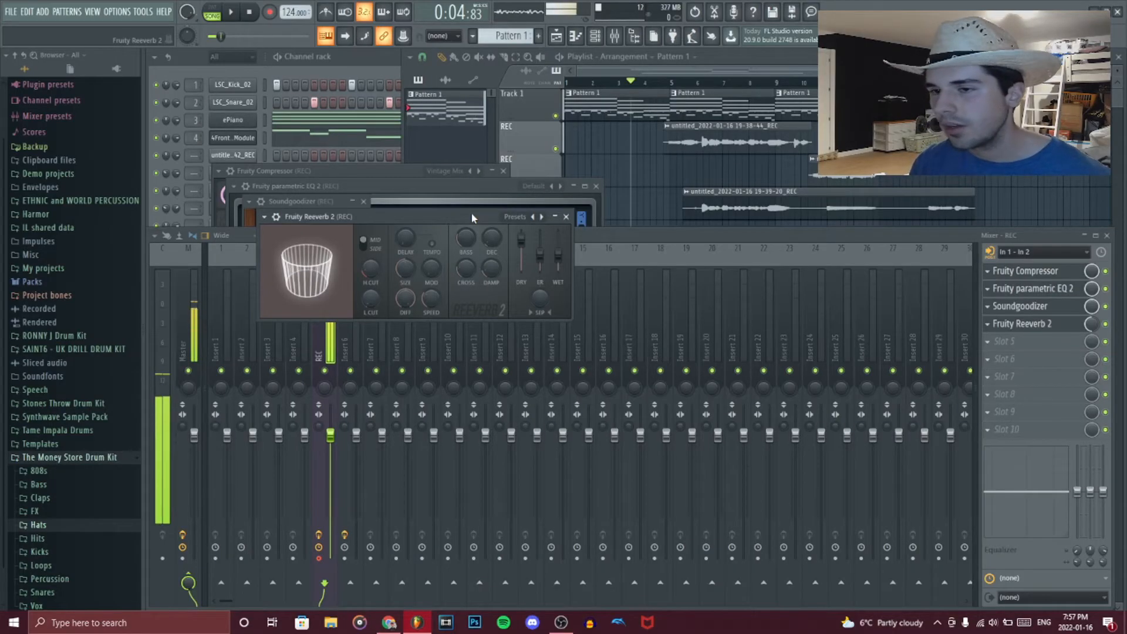
Move the playlist's playhead to the start of the first recorded vocal clip
{"action": "left_click", "coordinate": [673, 79]}
{"action": "left_click", "coordinate": [665, 82]}
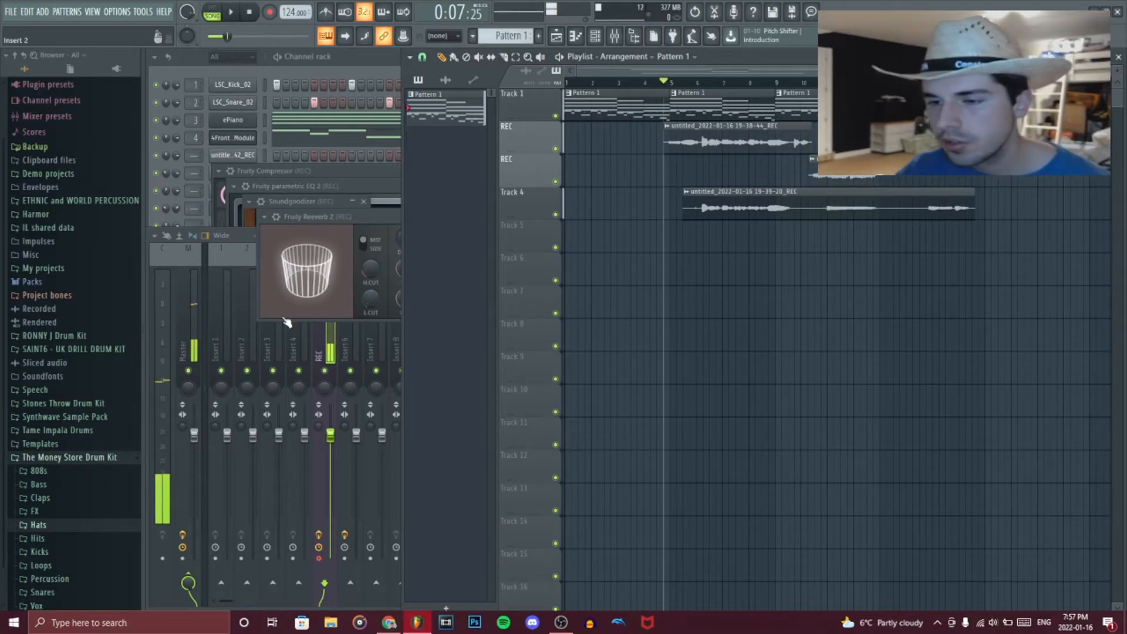
Select the empty mixer insert 7 to examine its audio input and effect slots, and return to the REC track
{"action": "left_click", "coordinate": [299, 343]}
{"action": "left_click", "coordinate": [340, 324]}
{"action": "left_click", "coordinate": [367, 306]}
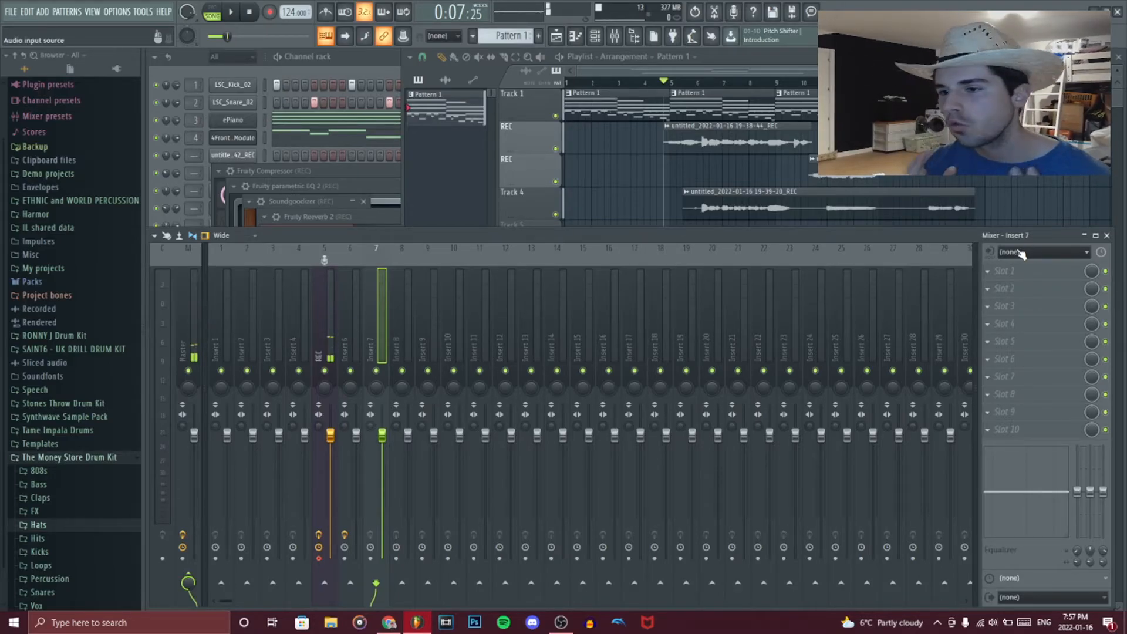
{"action": "left_click", "coordinate": [329, 292]}
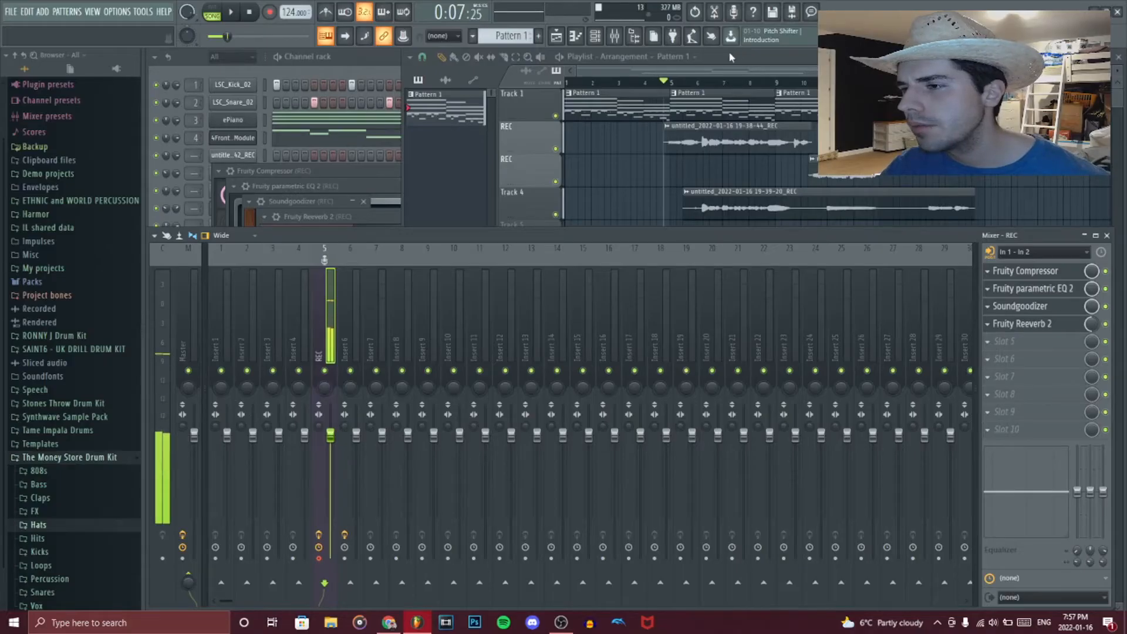
Bring the playlist to the front and play the arrangement from the beginning
{"action": "left_click", "coordinate": [716, 58]}
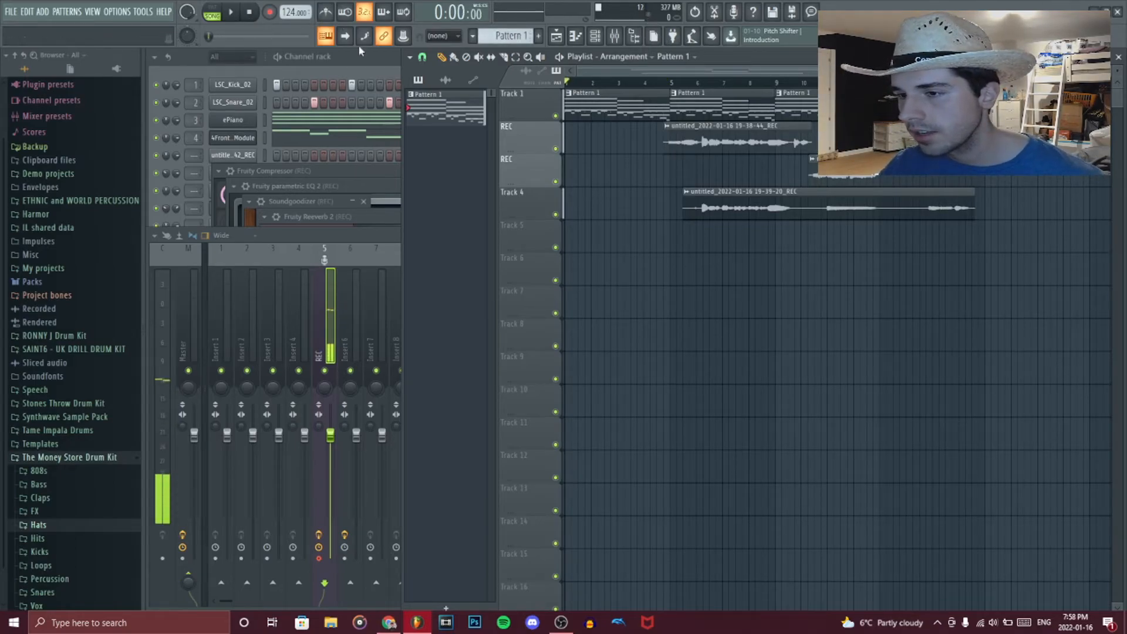
{"action": "key", "text": "space"}
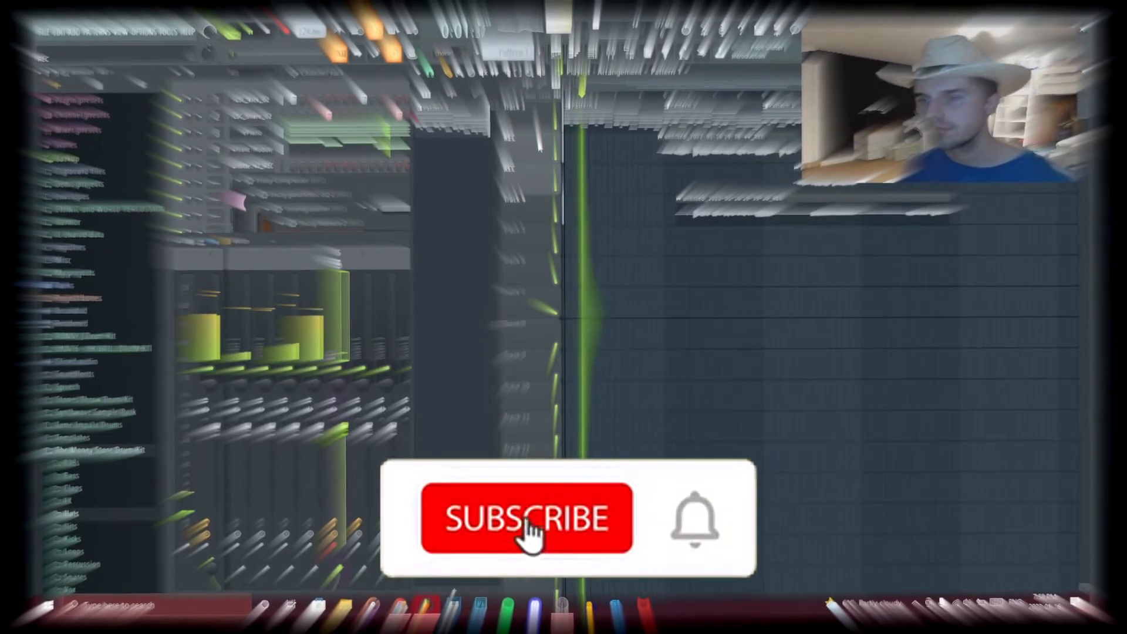